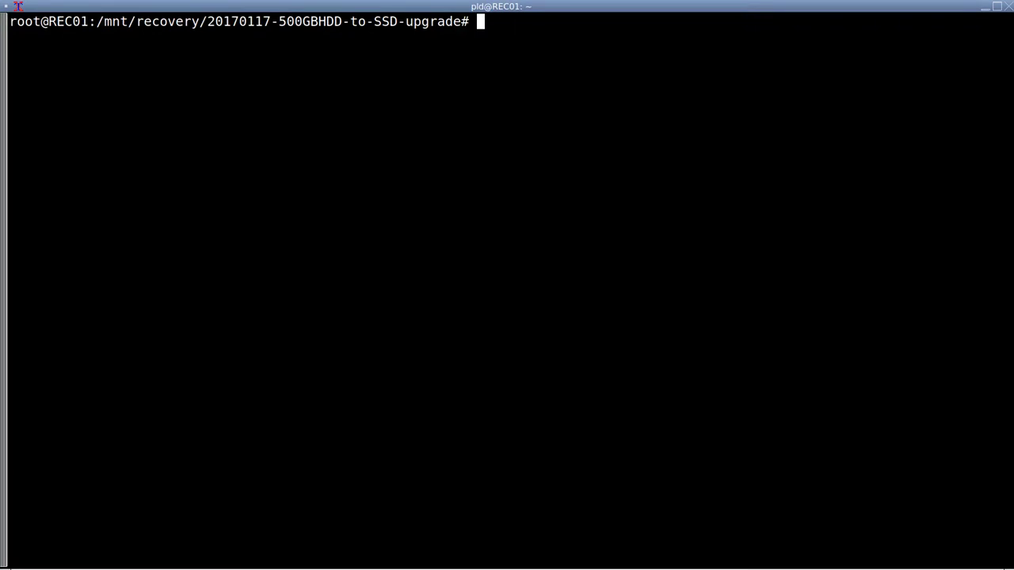
List the recovery folder's files with ls -lah and look up the first free loop device with losetup -f
{"action": "type", "text": "ls -lah"}
{"action": "key", "text": "Return"}
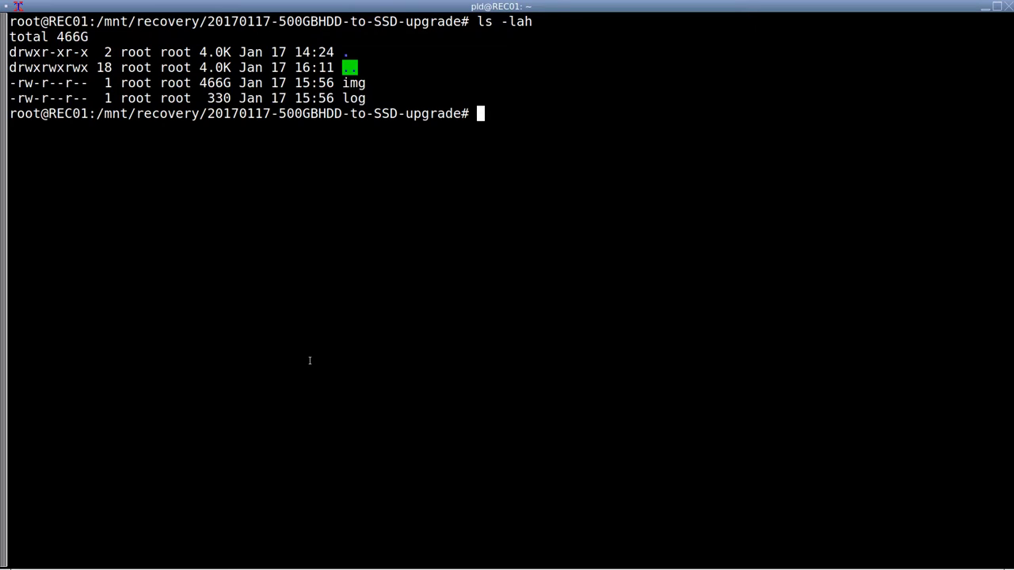
{"action": "type", "text": "losetup -f"}
{"action": "key", "text": "Return"}
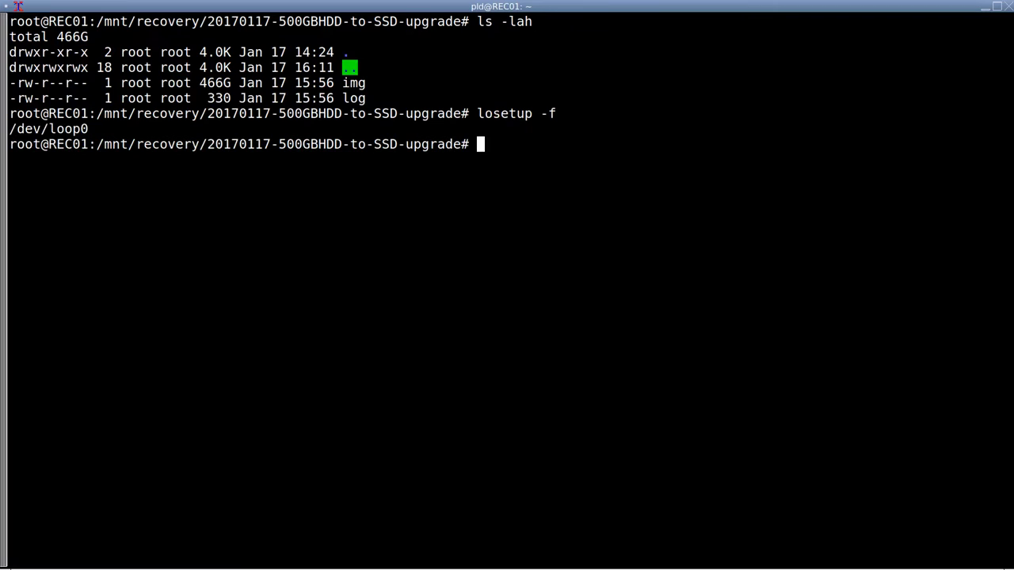
Attach the disk image file img to /dev/loop0 with losetup
{"action": "key", "text": "Up"}
{"action": "key", "text": "BackSpace"}
{"action": "key", "text": "BackSpace"}
{"action": "type", "text": "/dev/loop0 img"}
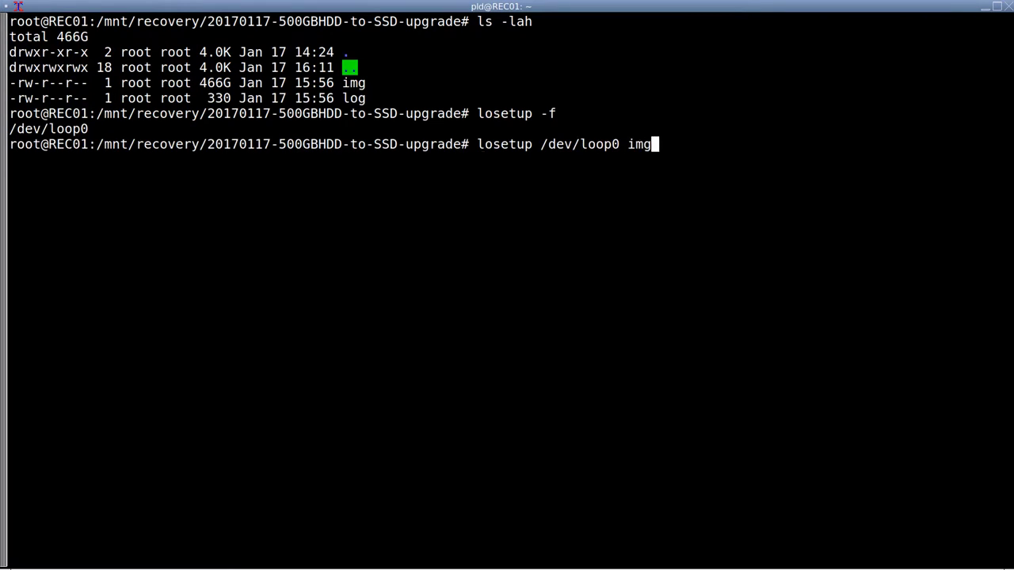
{"action": "key", "text": "Return"}
Make the kernel reread the partition table of /dev/loop0 with partprobe
{"action": "type", "text": "par"}
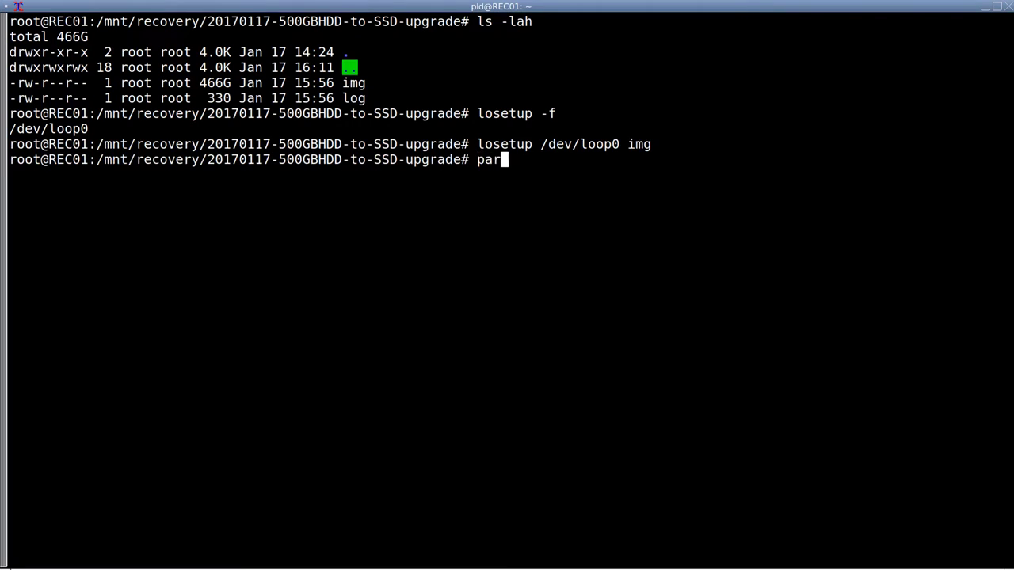
{"action": "type", "text": "tprobe "}
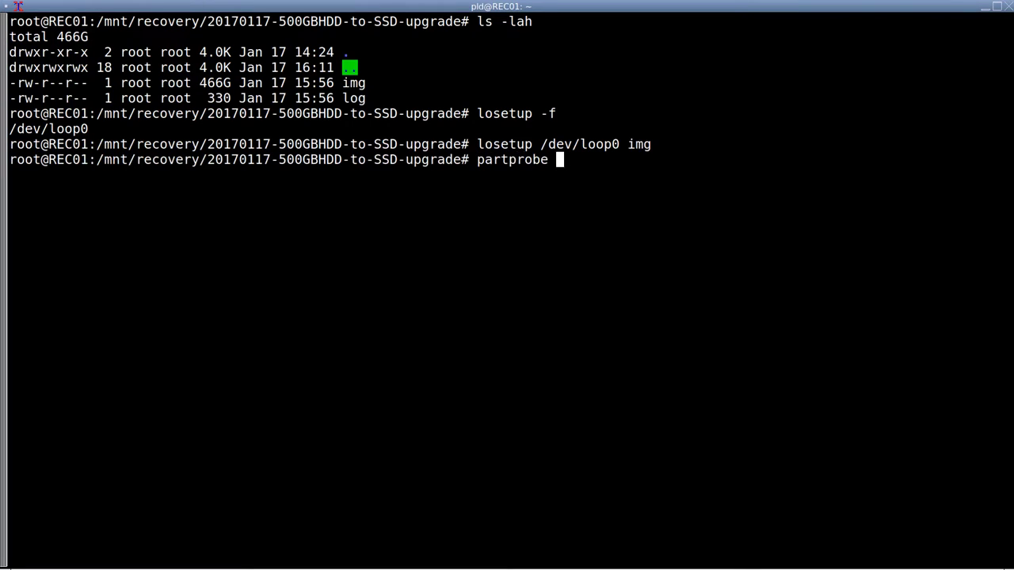
{"action": "type", "text": "/dev/loop0"}
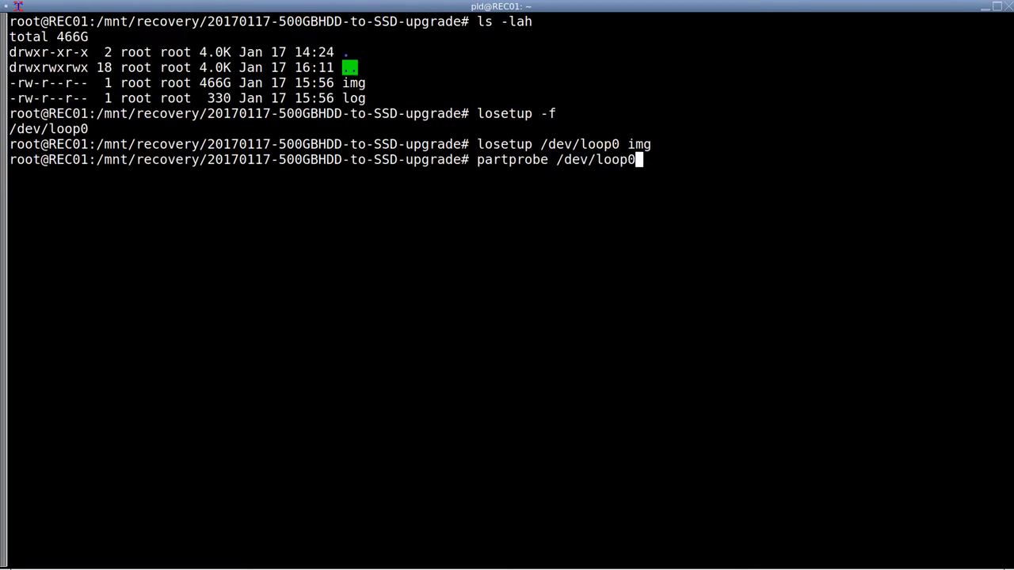
{"action": "key", "text": "Return"}
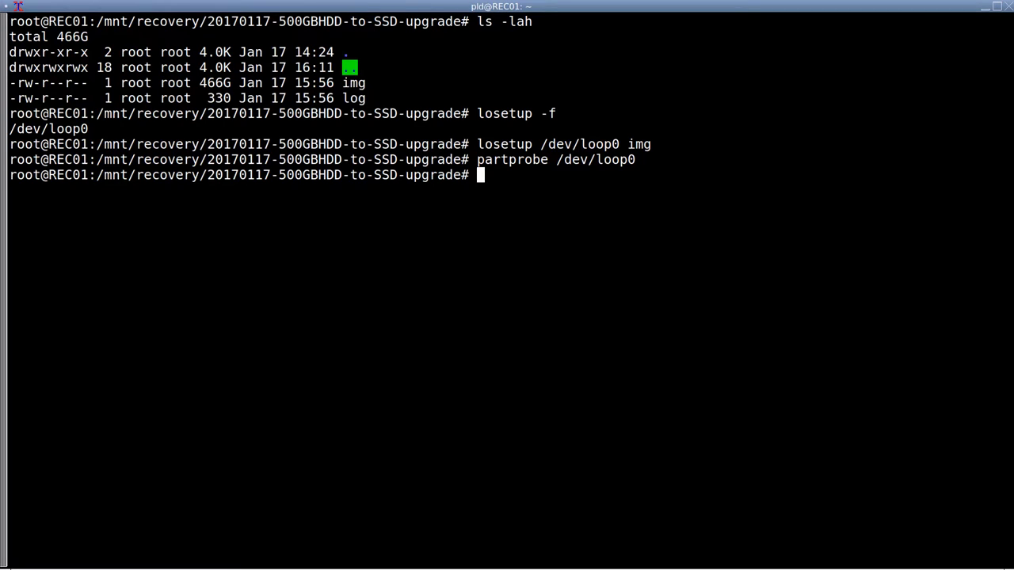
Switch to the non-root shell, launch GParted with sudo on /dev/loop0, enter the account password, and move its window clear of the screen edge
{"action": "key", "text": "ctrl+d"}
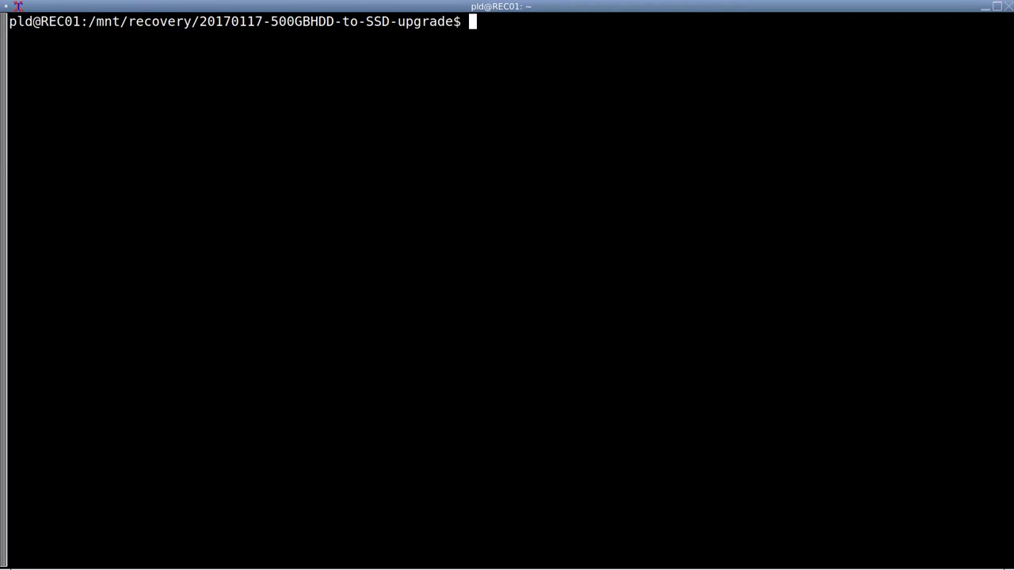
{"action": "type", "text": "sudo gparted"}
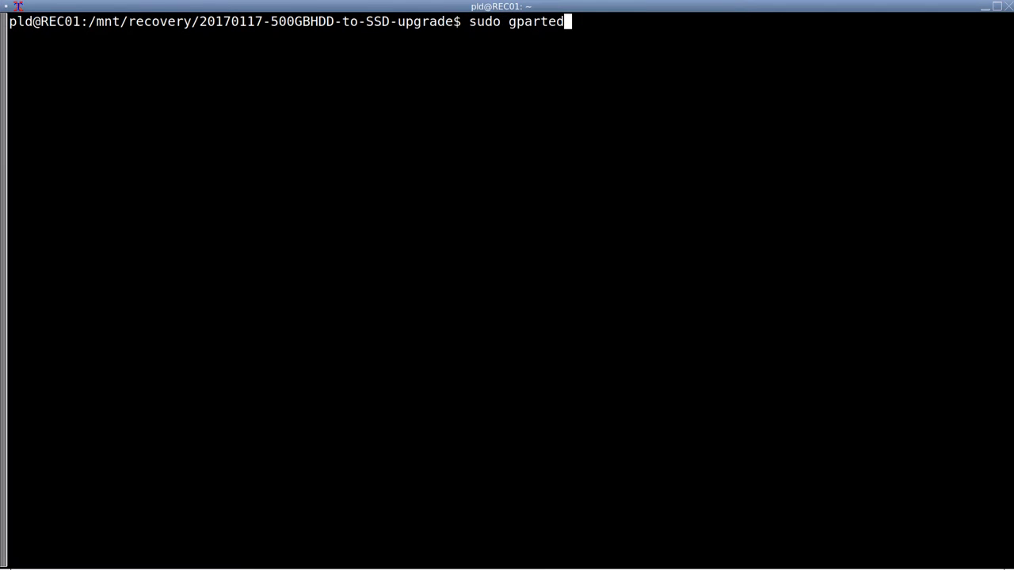
{"action": "type", "text": " /dev/loop0"}
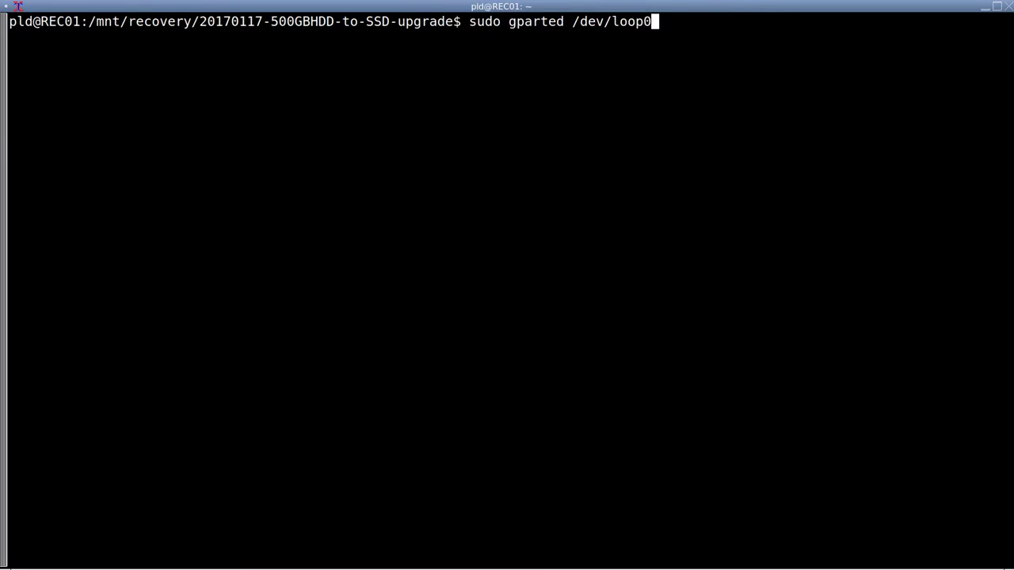
{"action": "key", "text": "Return"}
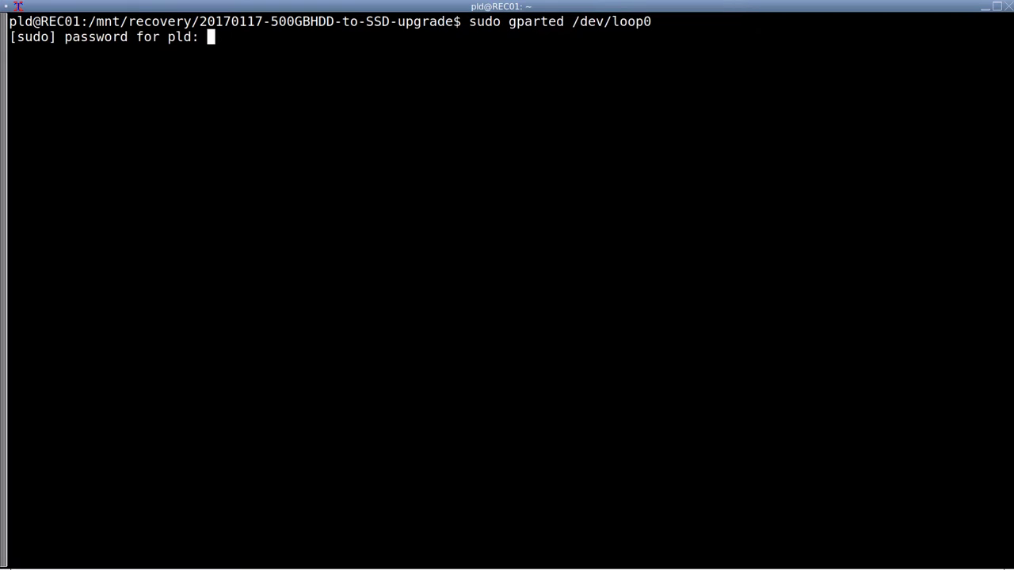
{"action": "key", "text": "Return"}
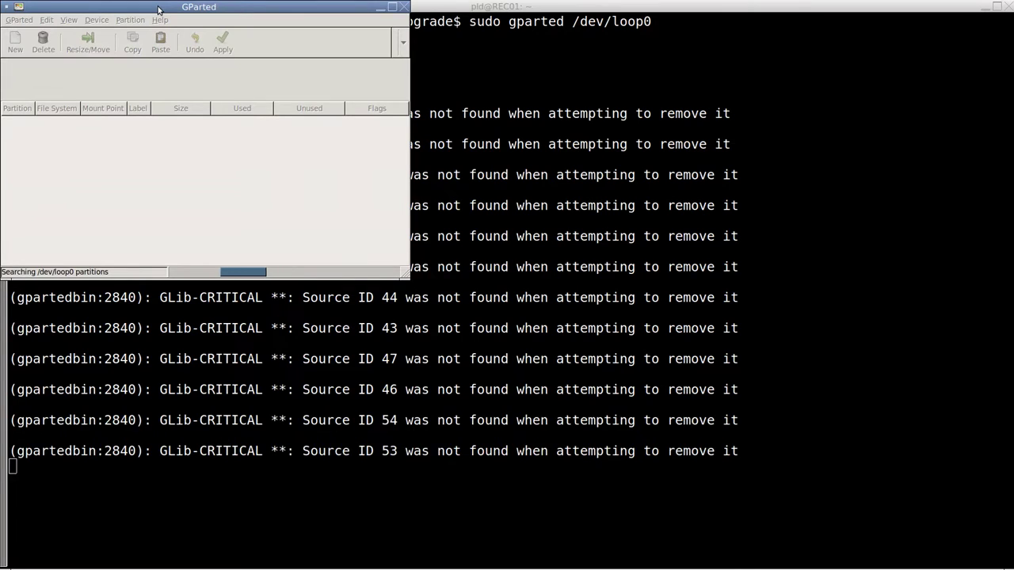
{"action": "left_click_drag", "start_coordinate": [159, 9], "coordinate": [233, 70]}
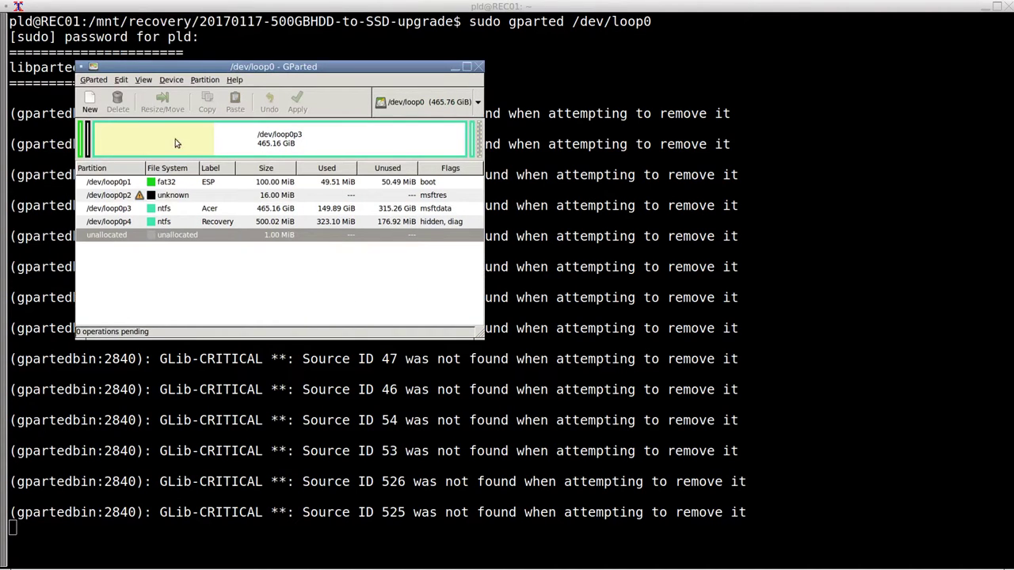
Queue a shrink of the Acer NTFS partition /dev/loop0p3 to about 201.88 GiB, leaving the freed space after it
{"action": "left_click", "coordinate": [225, 141]}
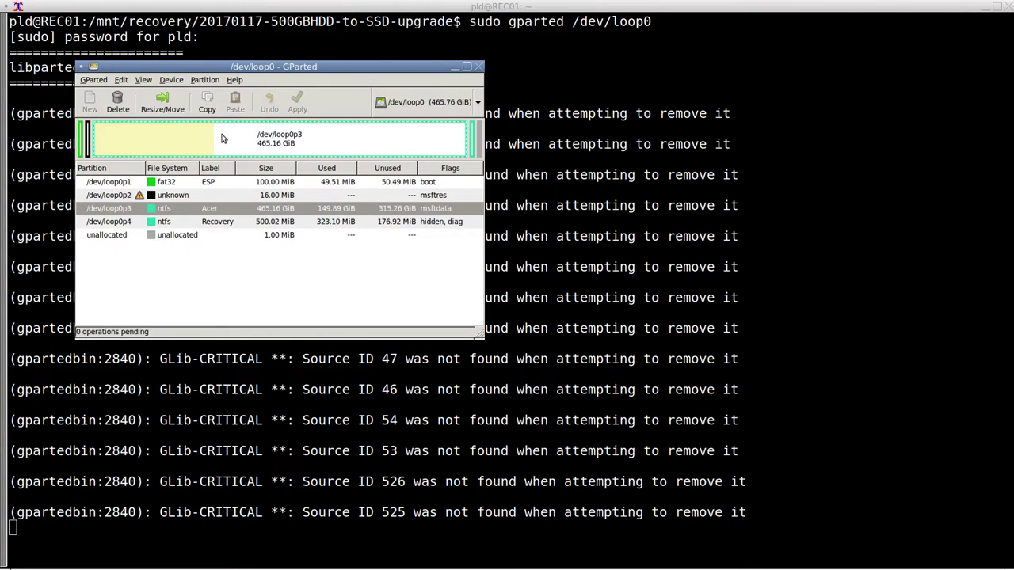
{"action": "left_click", "coordinate": [248, 224]}
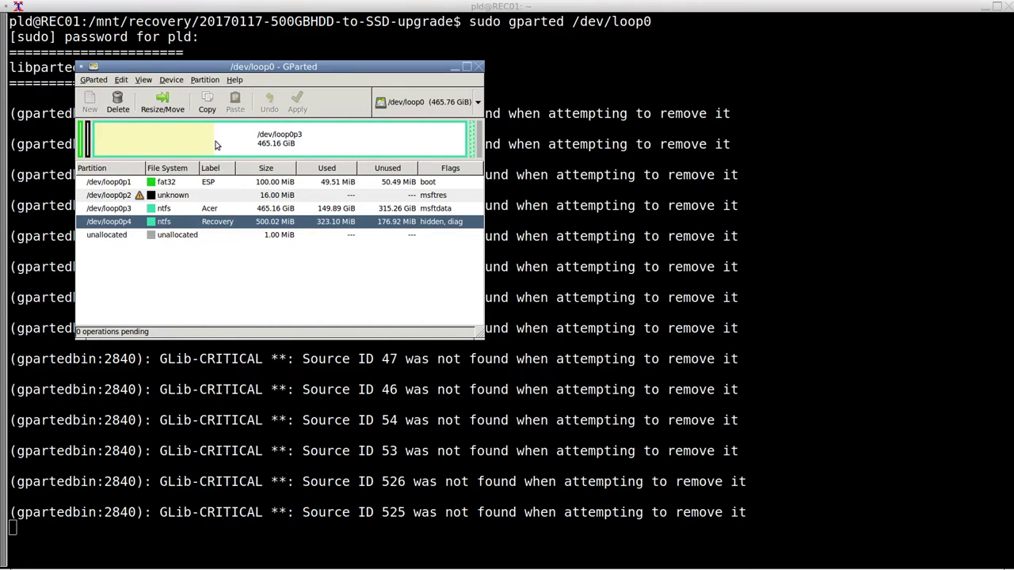
{"action": "left_click", "coordinate": [268, 209]}
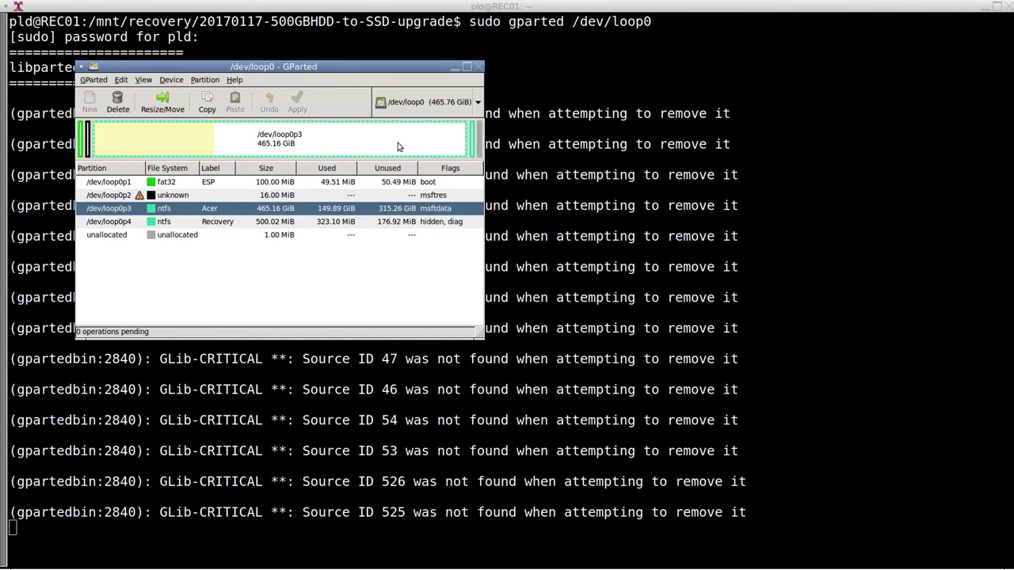
{"action": "left_click", "coordinate": [164, 103]}
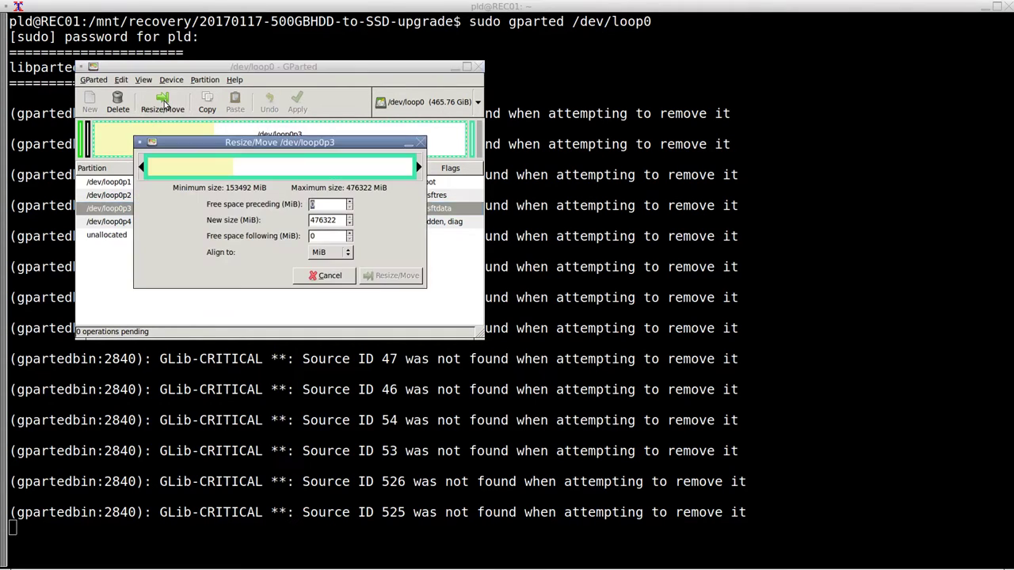
{"action": "left_click_drag", "start_coordinate": [418, 169], "coordinate": [265, 173]}
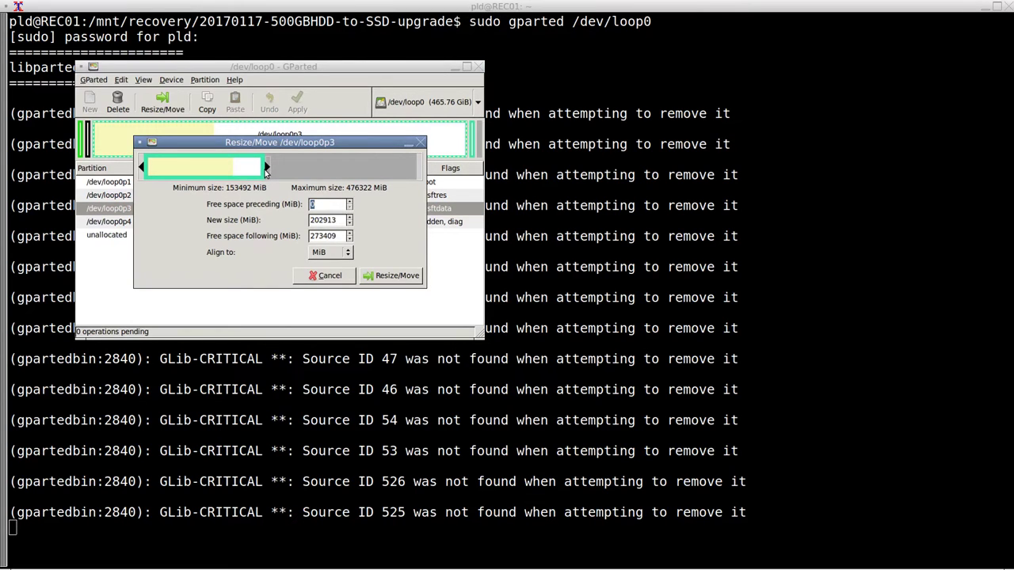
{"action": "left_click_drag", "start_coordinate": [266, 173], "coordinate": [267, 172]}
{"action": "left_click", "coordinate": [400, 276]}
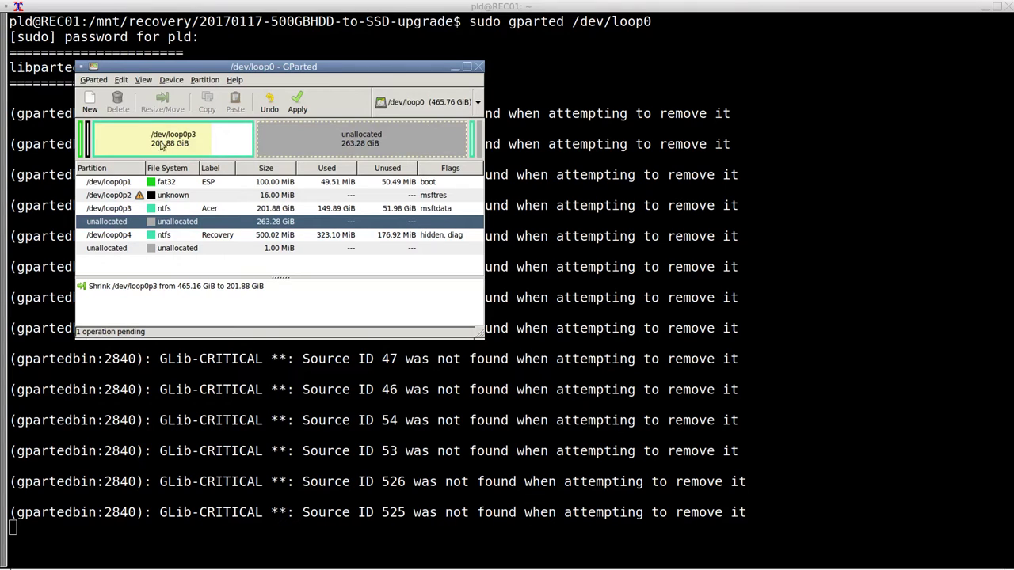
Apply the pending shrink of /dev/loop0p3, review the operation details, and close the progress dialog
{"action": "left_click", "coordinate": [297, 103]}
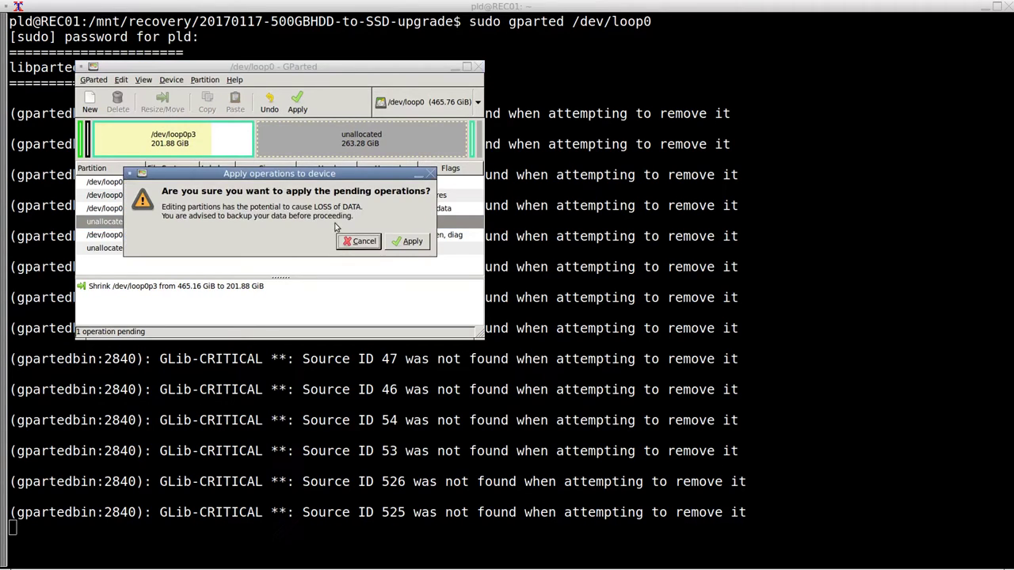
{"action": "left_click", "coordinate": [407, 242]}
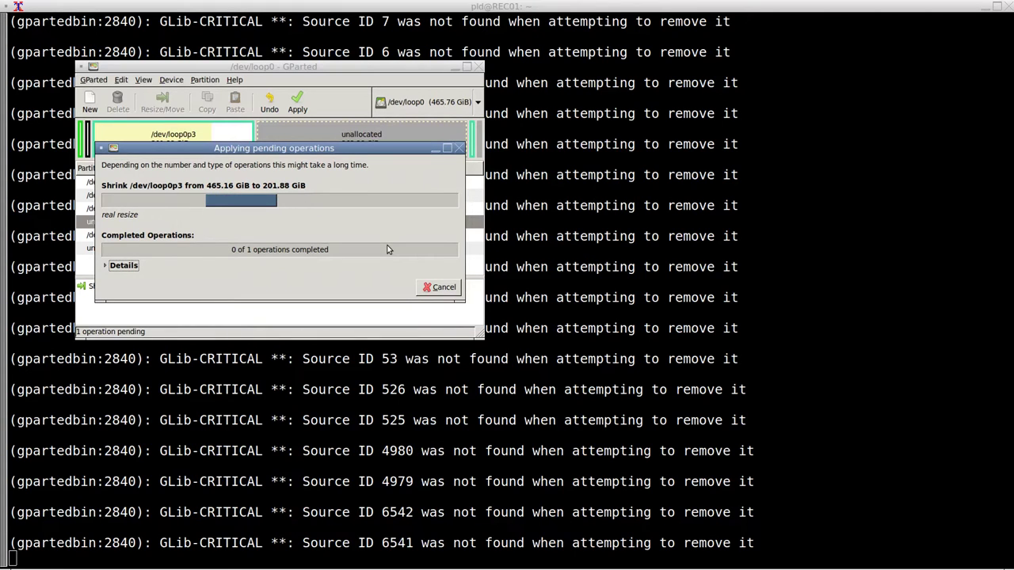
{"action": "left_click", "coordinate": [120, 266]}
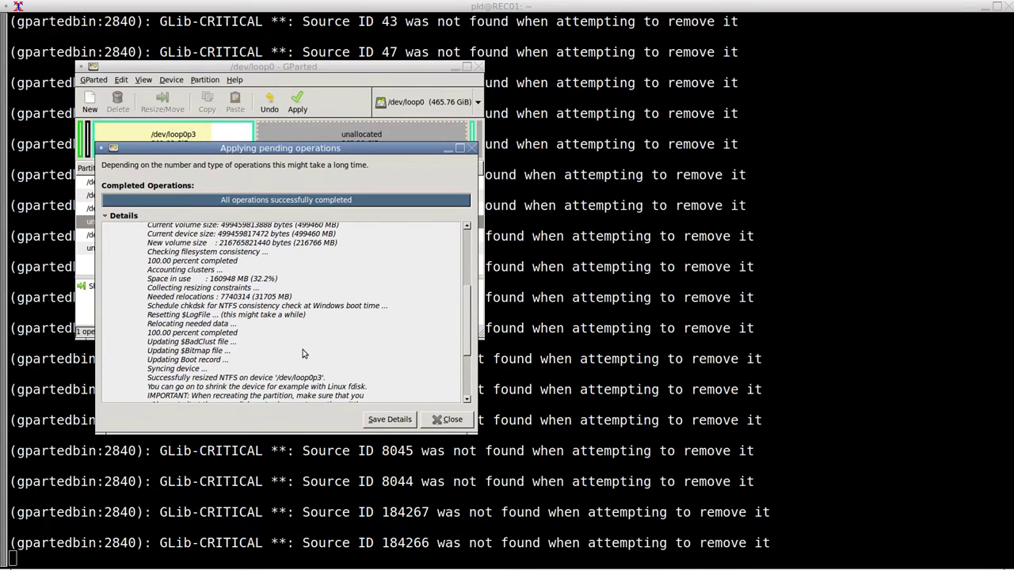
{"action": "scroll", "coordinate": [302, 354], "scroll_direction": "down", "scroll_amount": 3}
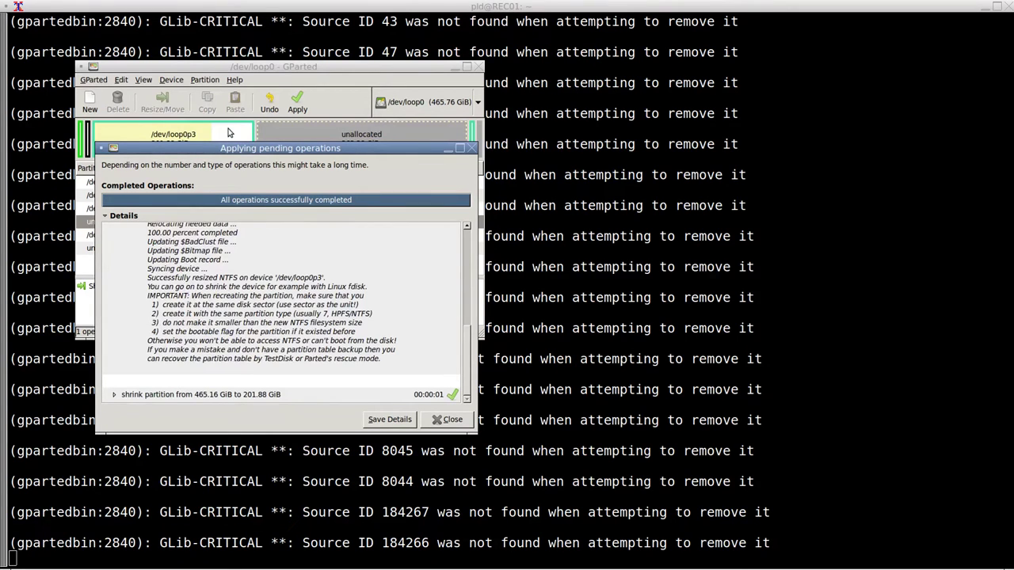
{"action": "left_click", "coordinate": [450, 420]}
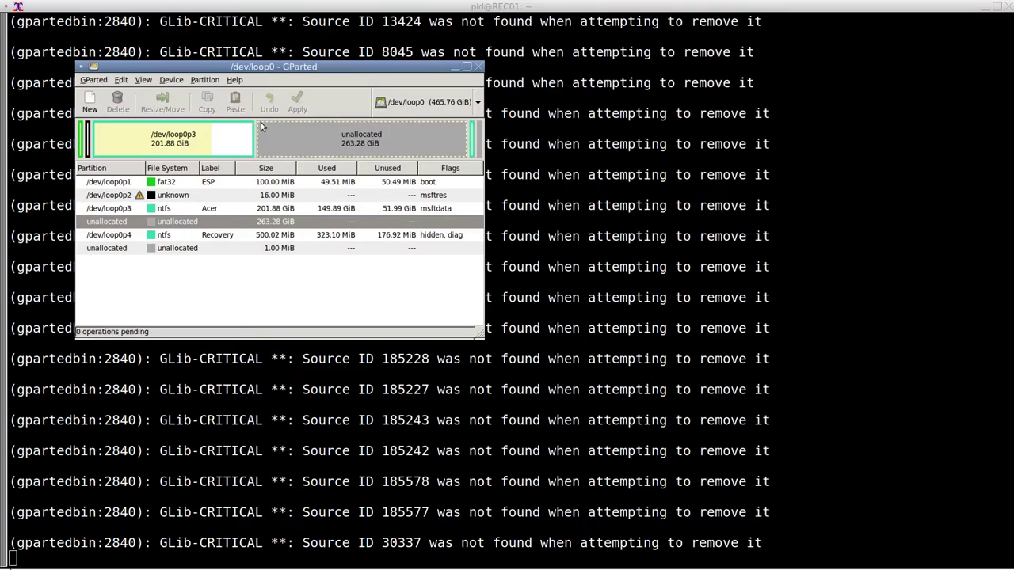
Queue a move of the Recovery partition /dev/loop0p4 with 0 MiB free space preceding and a size of 500 MiB, acknowledging the boot warning
{"action": "left_click", "coordinate": [472, 146]}
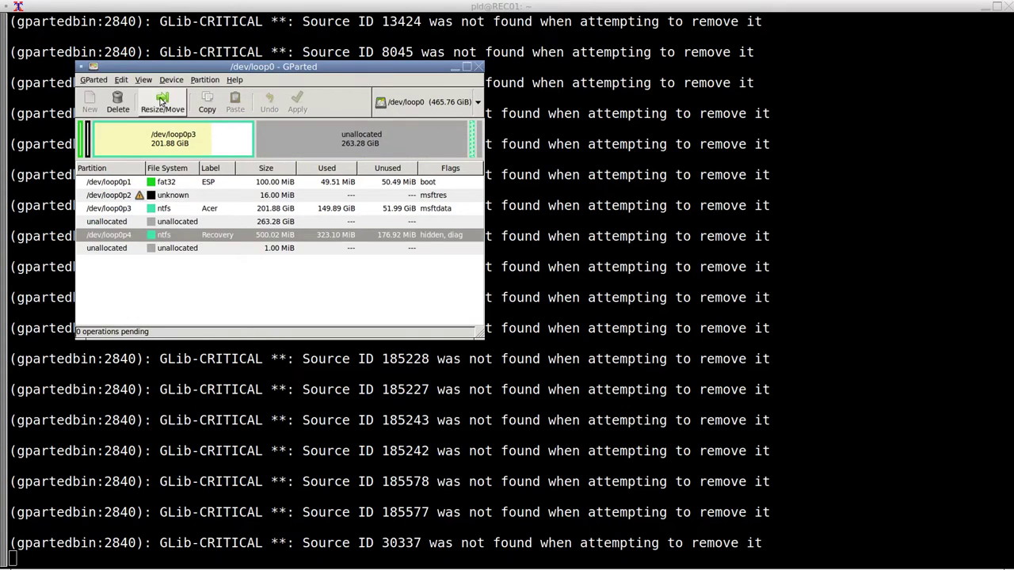
{"action": "left_click", "coordinate": [162, 102]}
{"action": "left_click_drag", "start_coordinate": [412, 166], "coordinate": [131, 156]}
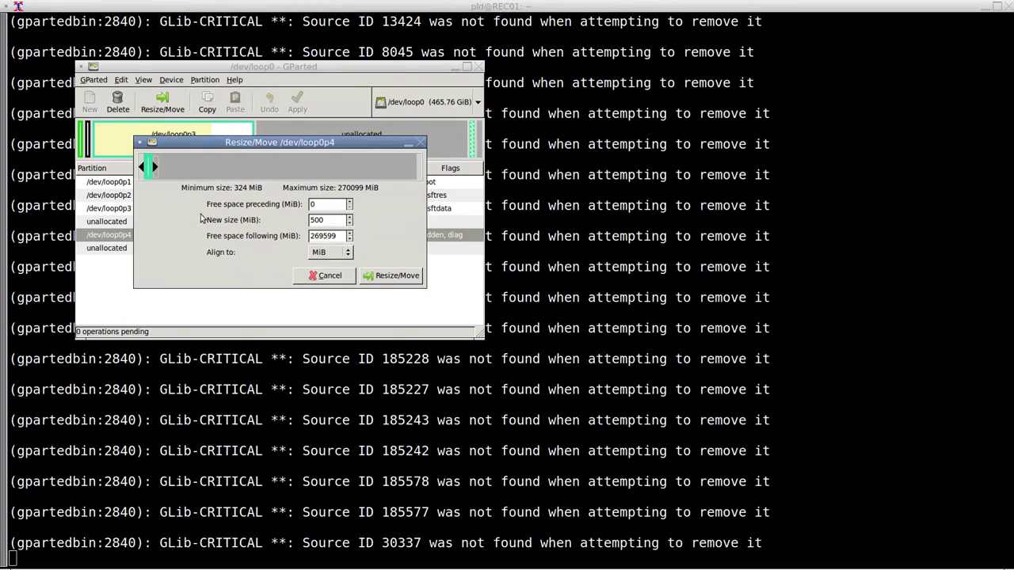
{"action": "left_click", "coordinate": [389, 275]}
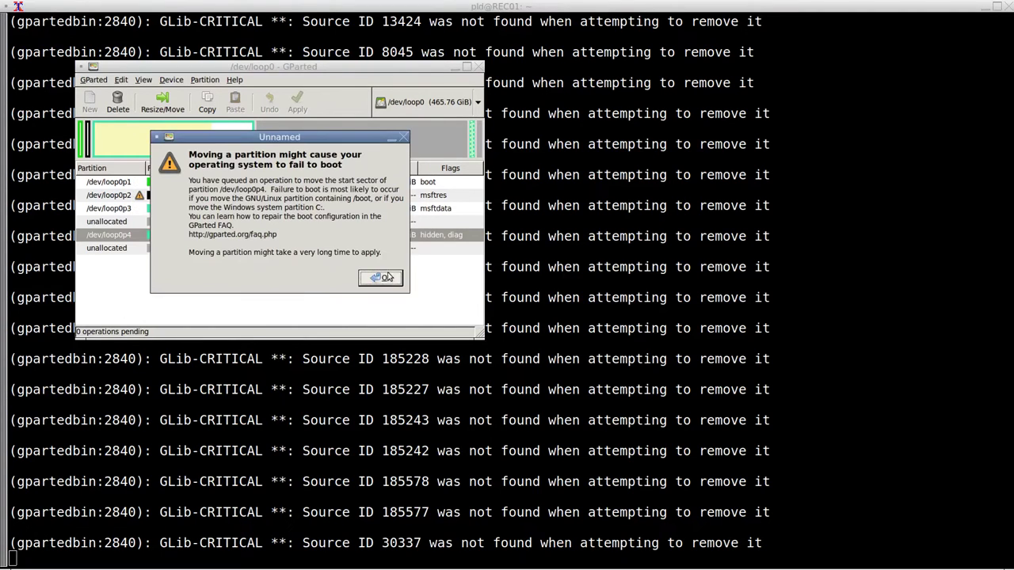
{"action": "left_click", "coordinate": [389, 278]}
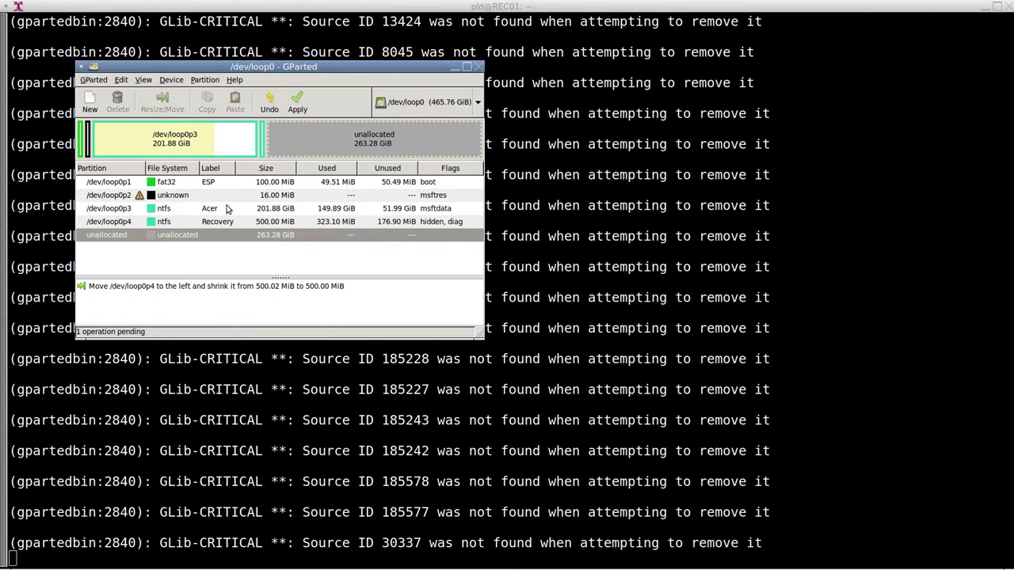
Apply the pending move of the Recovery partition /dev/loop0p4 and close the progress dialog
{"action": "left_click", "coordinate": [298, 104]}
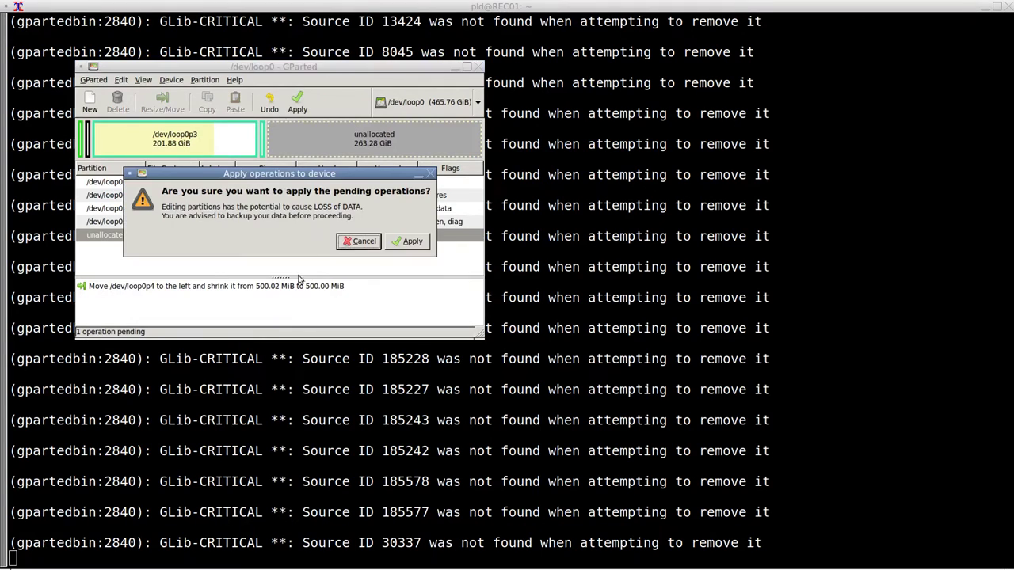
{"action": "left_click", "coordinate": [408, 241]}
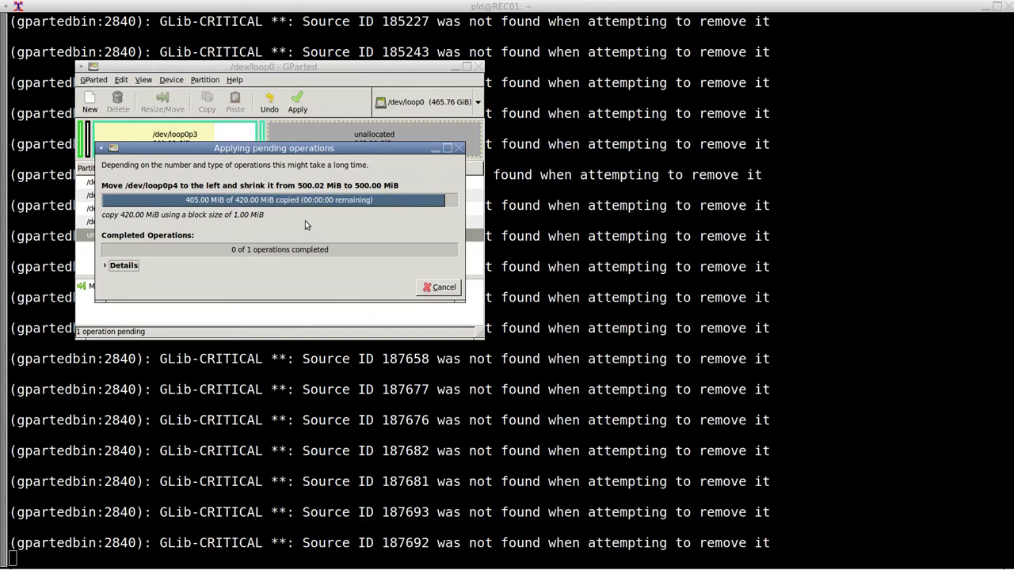
{"action": "left_click", "coordinate": [428, 288]}
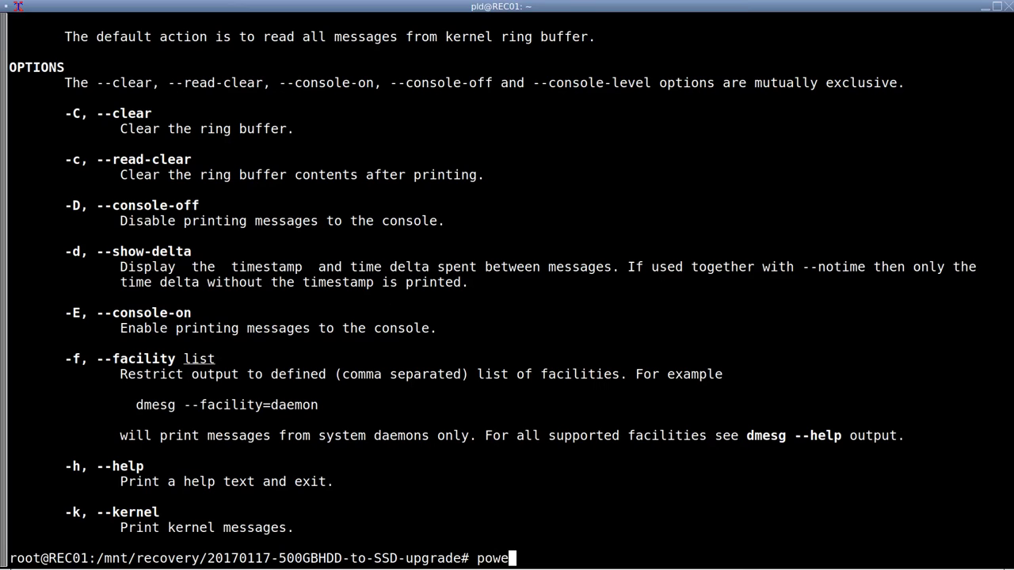
In the root terminal, power on drive port 1 by running powerSwitch on 1
{"action": "type", "text": "rS"}
{"action": "key", "text": "Tab"}
{"action": "type", "text": "on 1"}
{"action": "key", "text": "Return"}
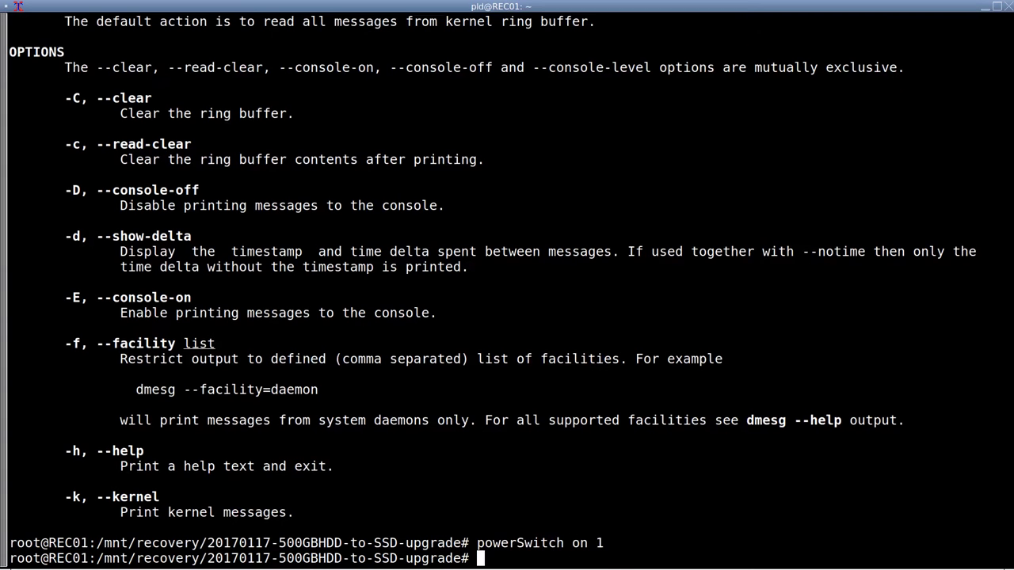
Display the kernel log with dmesg and highlight the newly attached SSD's model and capacity
{"action": "type", "text": "dmesg"}
{"action": "key", "text": "Return"}
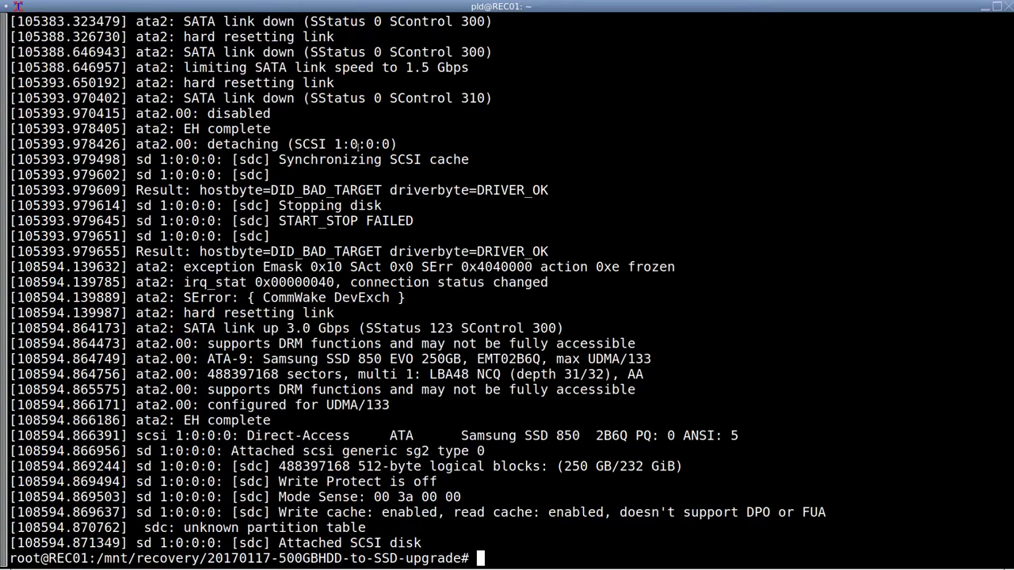
{"action": "left_click_drag", "start_coordinate": [457, 435], "coordinate": [738, 436]}
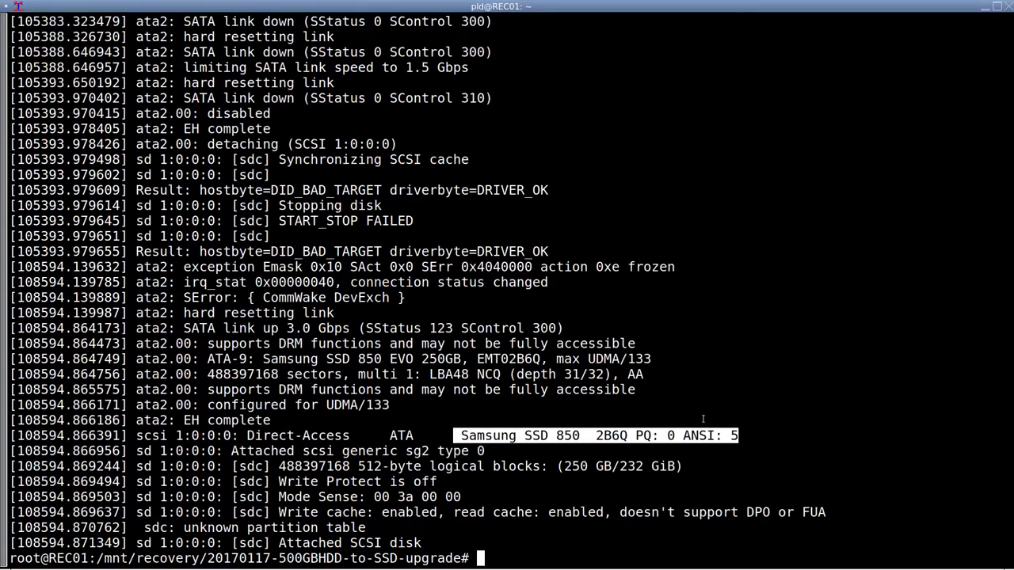
{"action": "left_click_drag", "start_coordinate": [557, 466], "coordinate": [724, 469]}
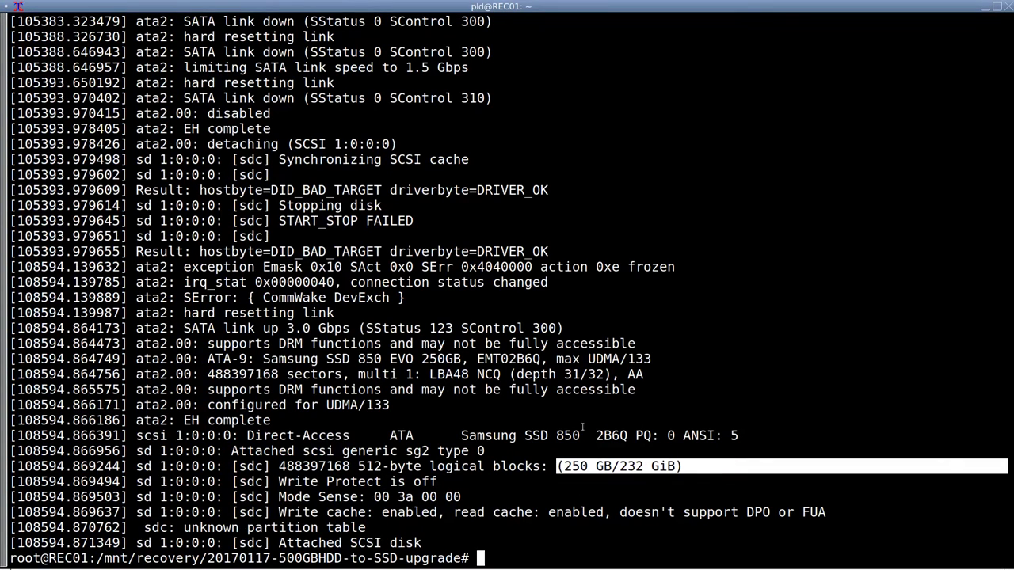
Compose a verbose, forced ddrescue command with -P16 that copies img to /dev/sdc using wb.log as the log file
{"action": "left_click", "coordinate": [280, 428]}
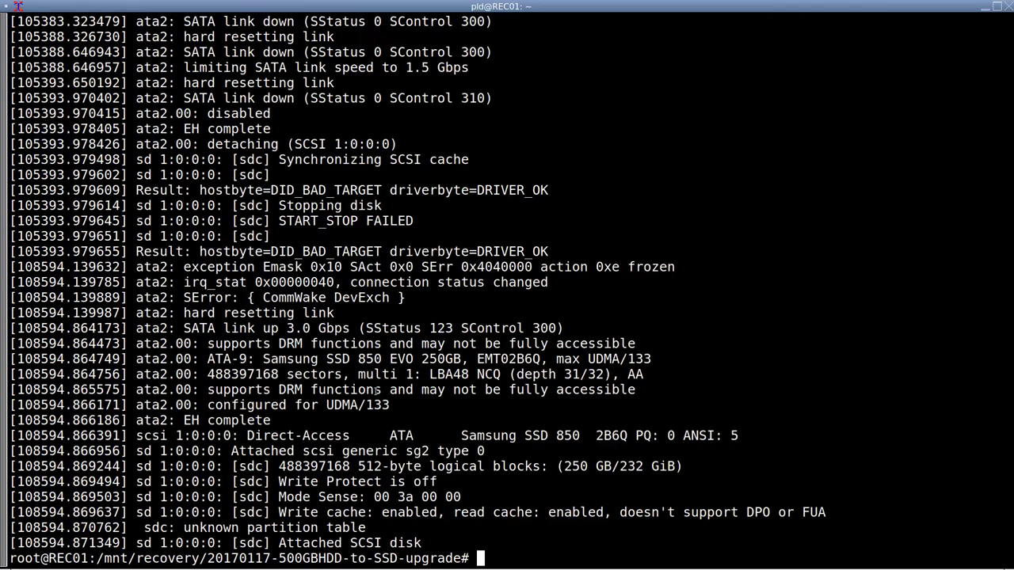
{"action": "type", "text": "ddrescue"}
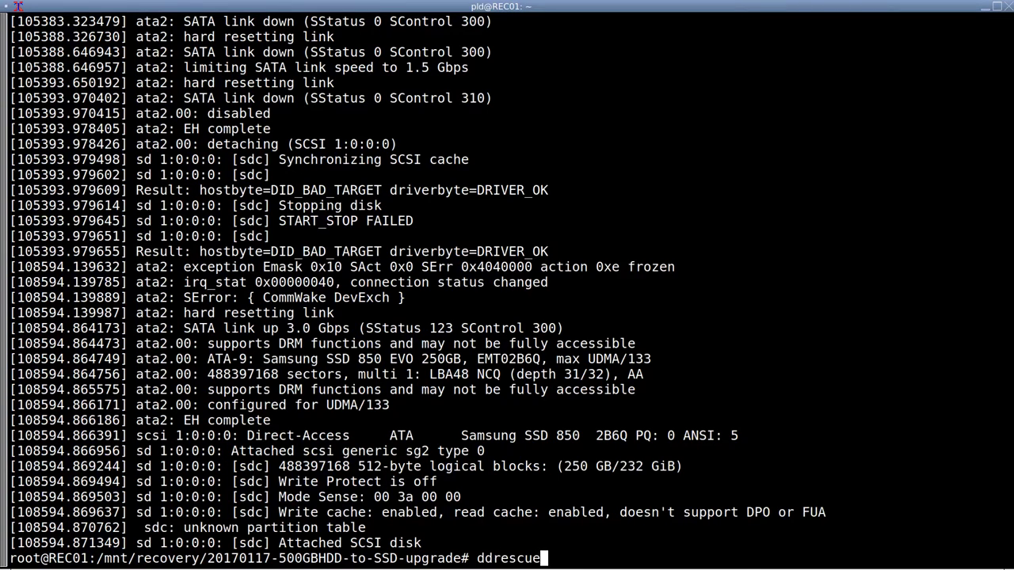
{"action": "type", "text": " -v -f -P16"}
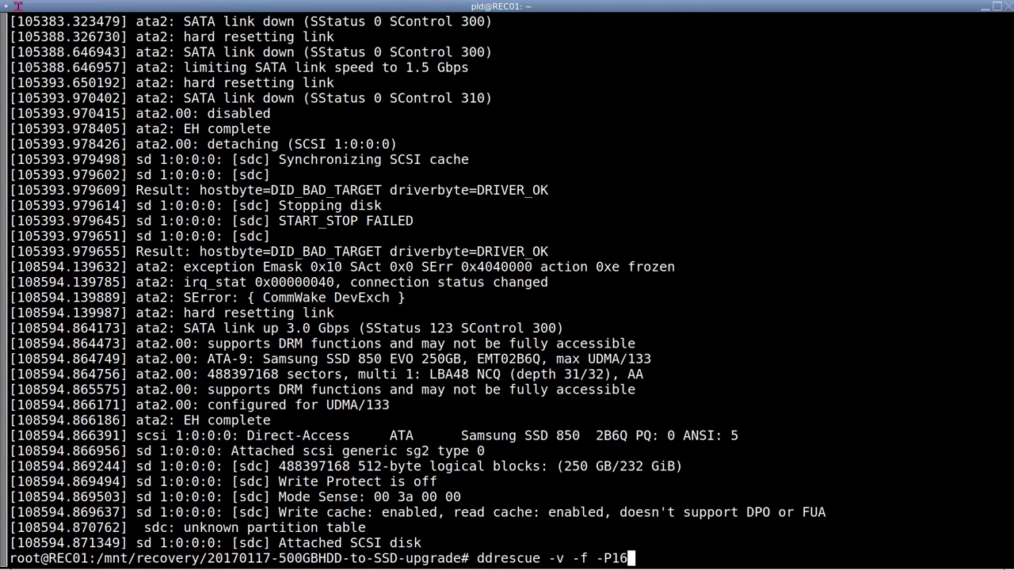
{"action": "type", "text": " img /dev/sdc wb.log"}
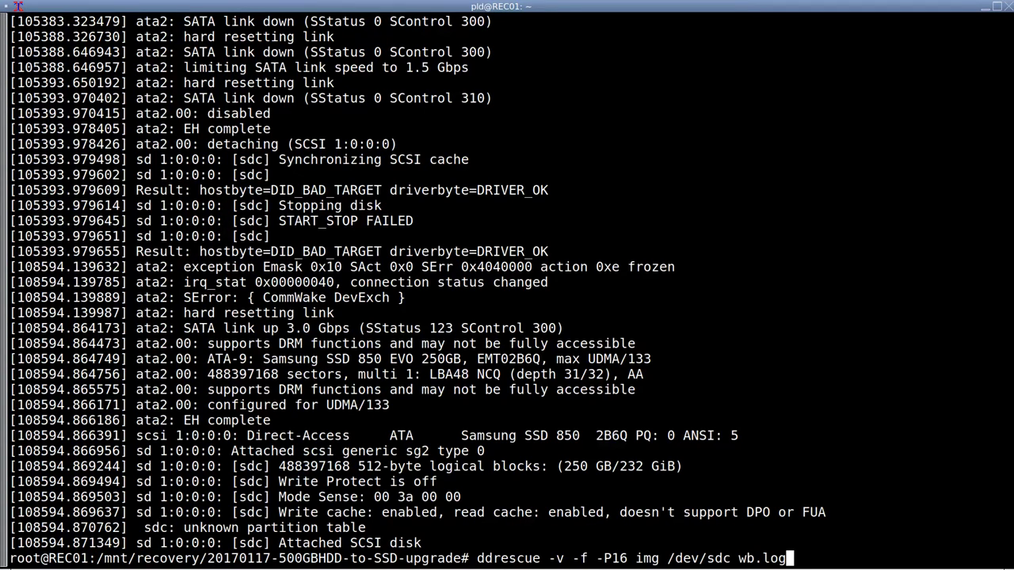
Insert the --ask option right after ddrescue in the composed command and run it
{"action": "key", "text": "Home"}
{"action": "key", "text": "Right"}
{"action": "key", "text": "Right"}
{"action": "key", "text": "Right"}
{"action": "key", "text": "Right"}
{"action": "key", "text": "Right"}
{"action": "key", "text": "Right"}
{"action": "key", "text": "Right"}
{"action": "key", "text": "Right"}
{"action": "type", "text": "--ask"}
{"action": "key", "text": "Return"}
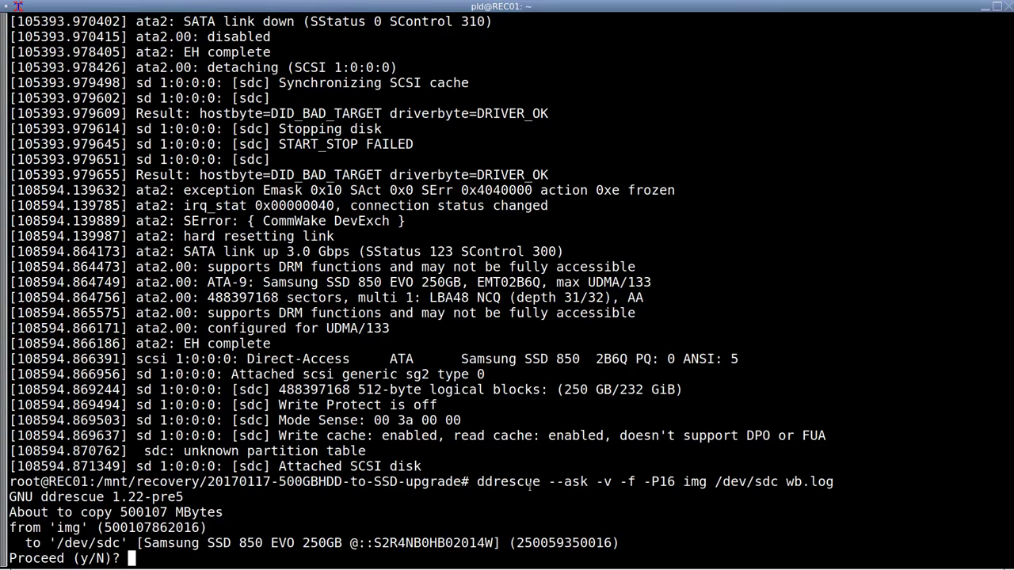
Approve the ddrescue copy to /dev/sdc and highlight the error text that ends its output
{"action": "type", "text": "y"}
{"action": "key", "text": "Return"}
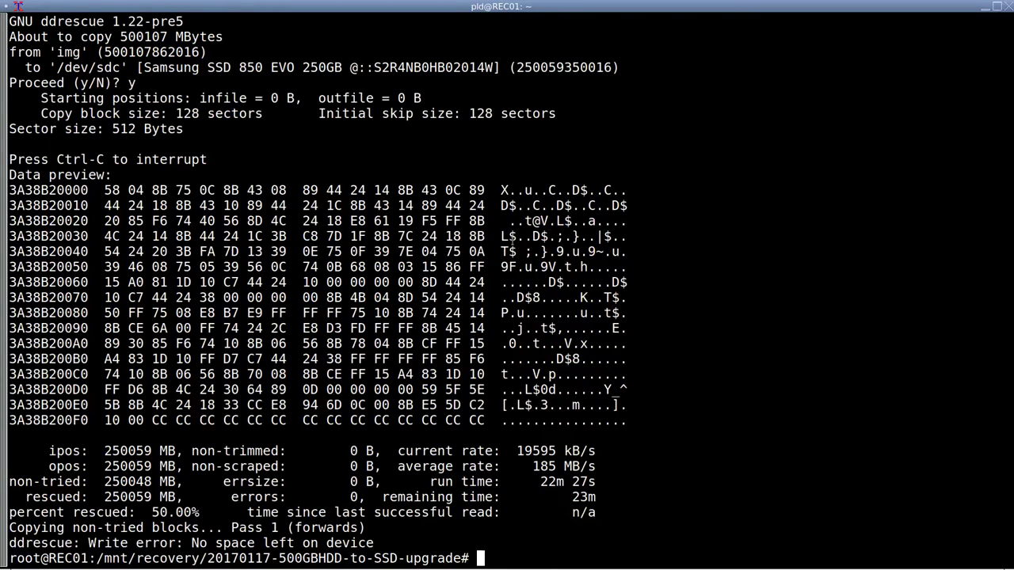
{"action": "left_click_drag", "start_coordinate": [182, 544], "coordinate": [376, 545]}
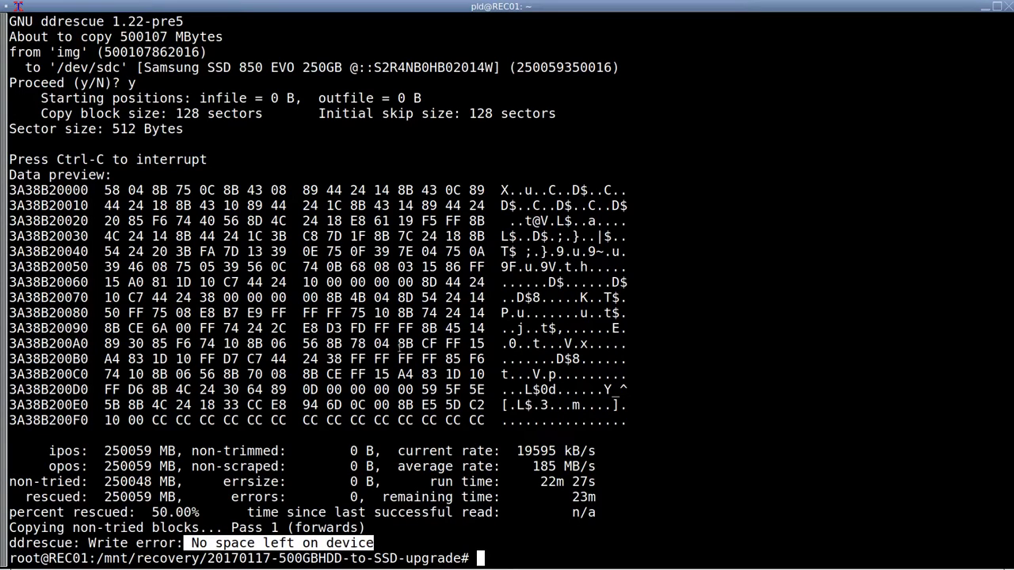
{"action": "left_click", "coordinate": [479, 394]}
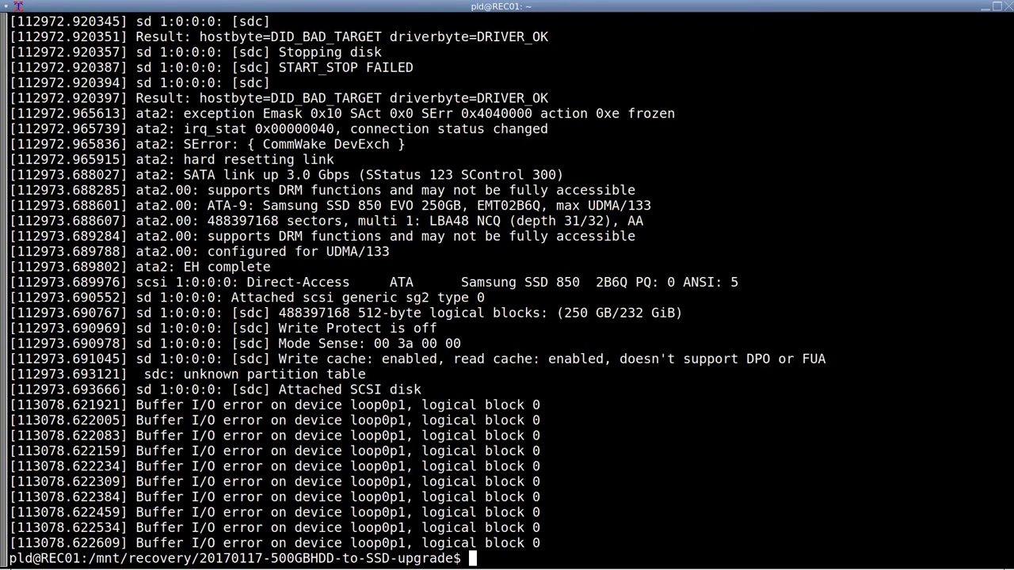
In the regular user's terminal, run sudo gparted /dev/sdc and enter the sudo password
{"action": "type", "text": "sudo gparted /dev/loop0"}
{"action": "key", "text": "Up"}
{"action": "key", "text": "Up"}
{"action": "key", "text": "Down"}
{"action": "key", "text": "Return"}
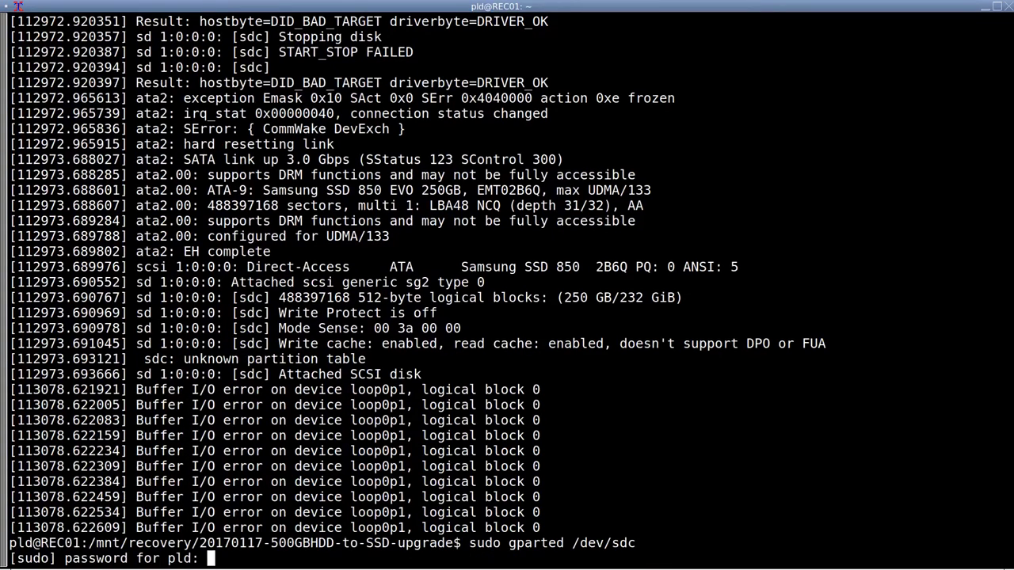
{"action": "key", "text": "Return"}
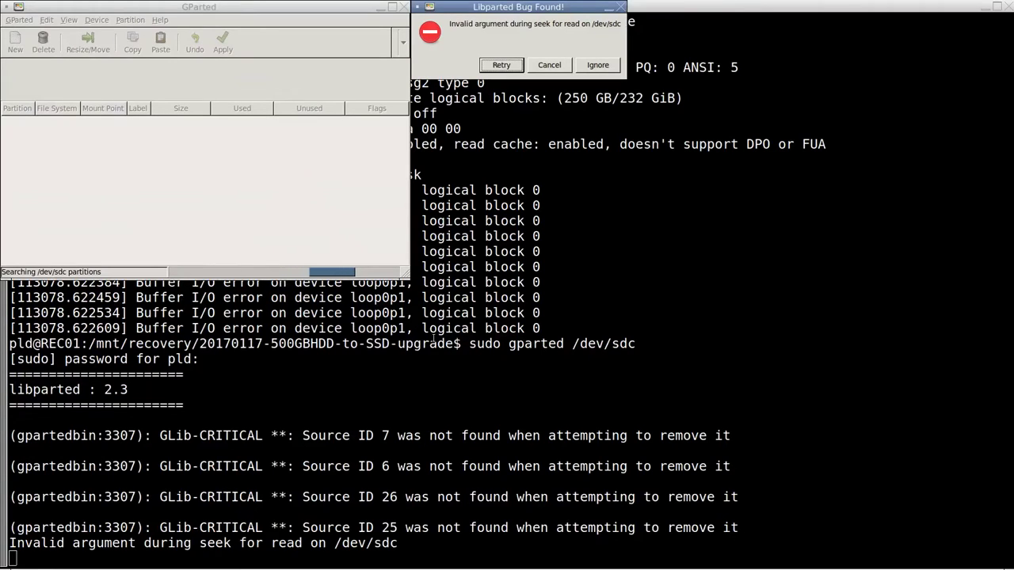
Retry and ignore the seek read error, accept using the primary GPT table, and dismiss the libparted assertion dialog
{"action": "left_click", "coordinate": [485, 69]}
{"action": "left_click", "coordinate": [485, 68]}
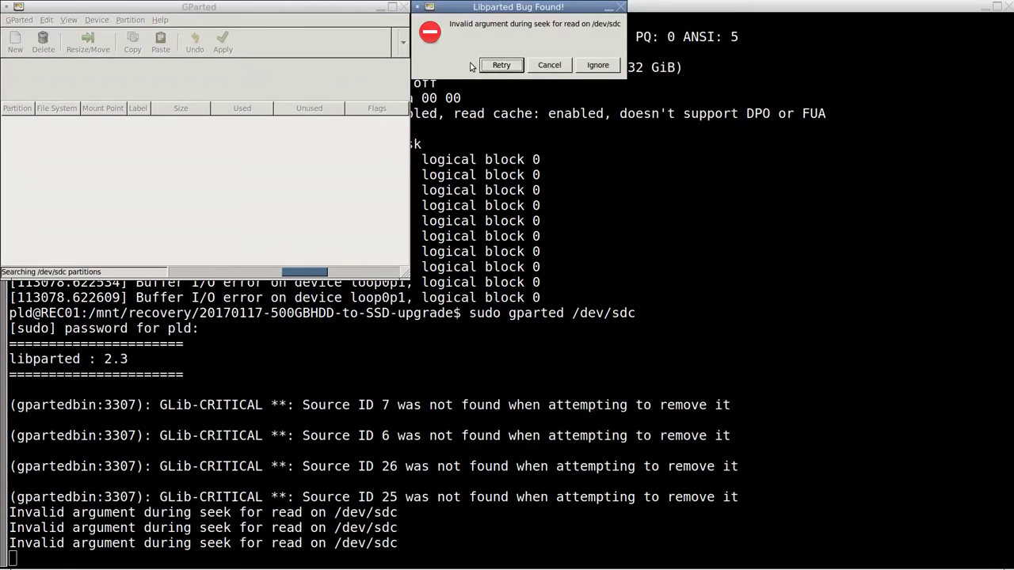
{"action": "left_click", "coordinate": [599, 65]}
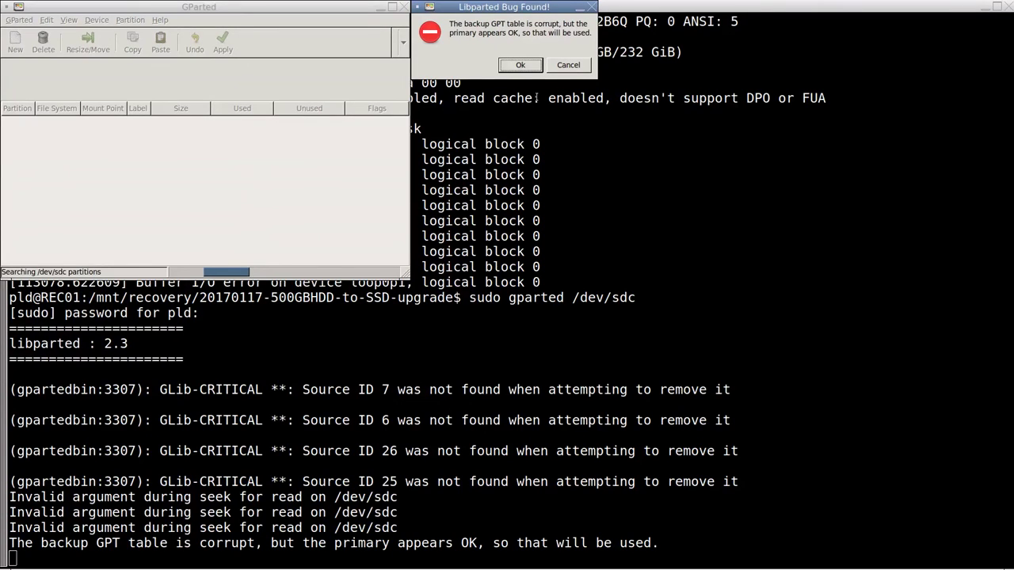
{"action": "left_click", "coordinate": [520, 65]}
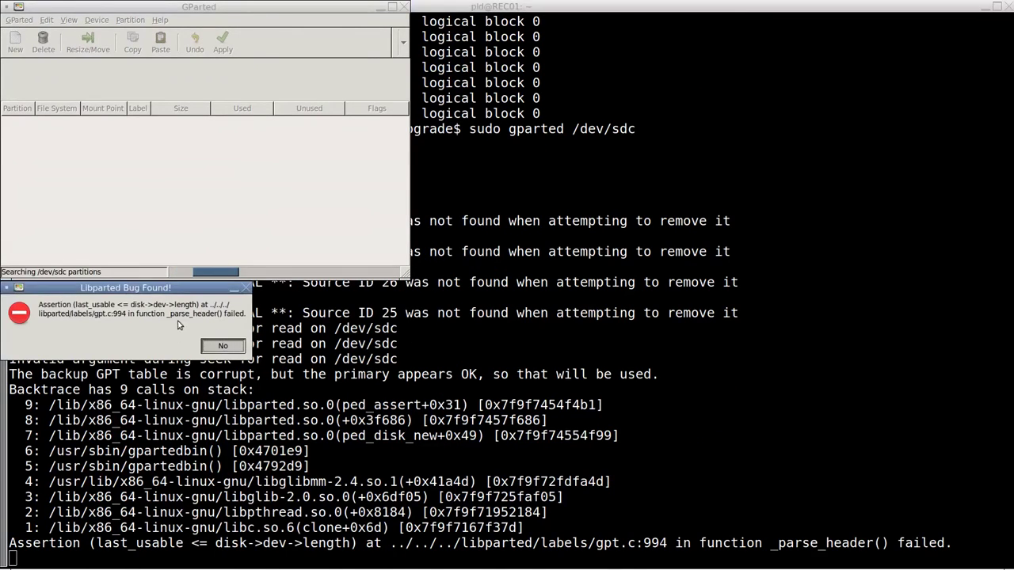
{"action": "left_click", "coordinate": [214, 347]}
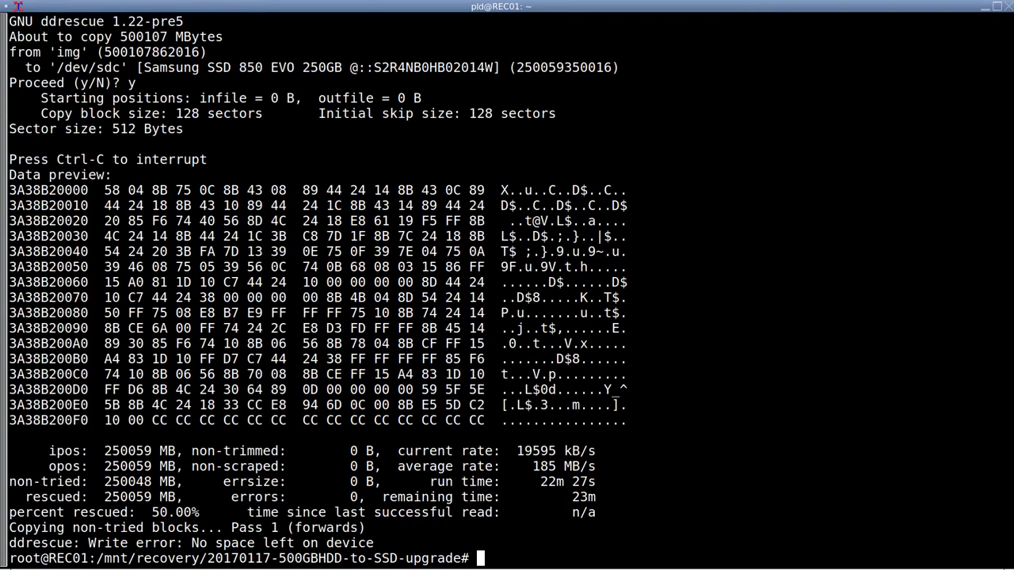
In the root terminal, open the SSD's partition table with gdisk /dev/sdc
{"action": "type", "text": "gdisk"}
{"action": "type", "text": " /dev/sd"}
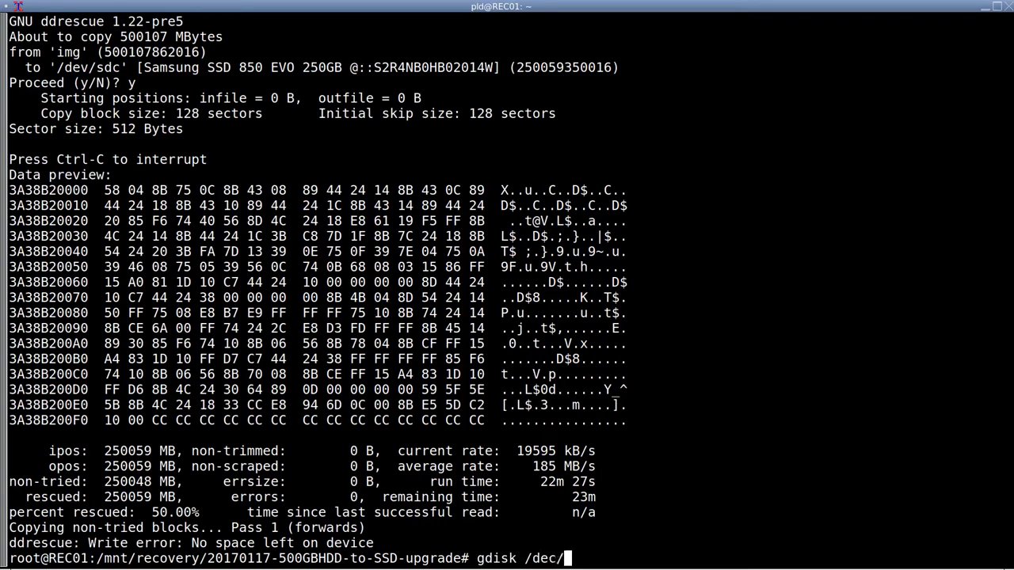
{"action": "key", "text": "BackSpace"}
{"action": "key", "text": "BackSpace"}
{"action": "key", "text": "BackSpace"}
{"action": "key", "text": "BackSpace"}
{"action": "type", "text": "v/sdc"}
{"action": "key", "text": "Return"}
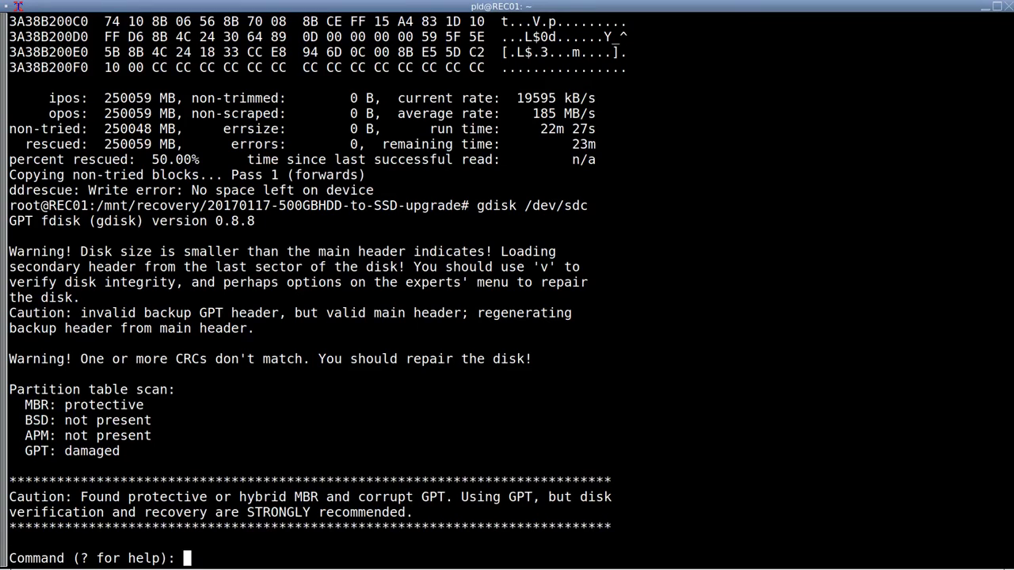
List gdisk's main commands, enter the expert mode and list the expert commands
{"action": "type", "text": "?"}
{"action": "key", "text": "Return"}
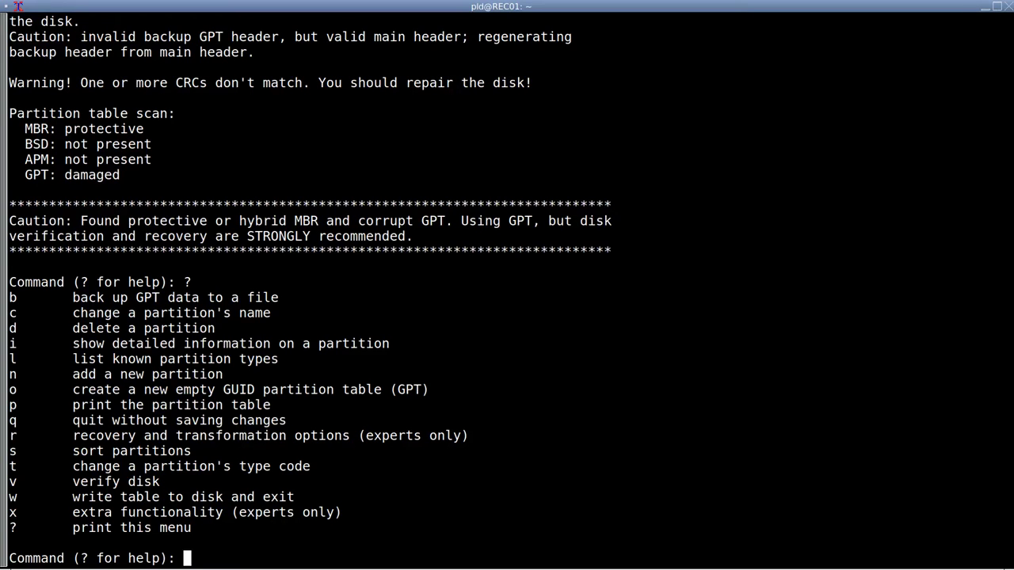
{"action": "type", "text": "x"}
{"action": "key", "text": "Return"}
{"action": "type", "text": "?"}
{"action": "key", "text": "Return"}
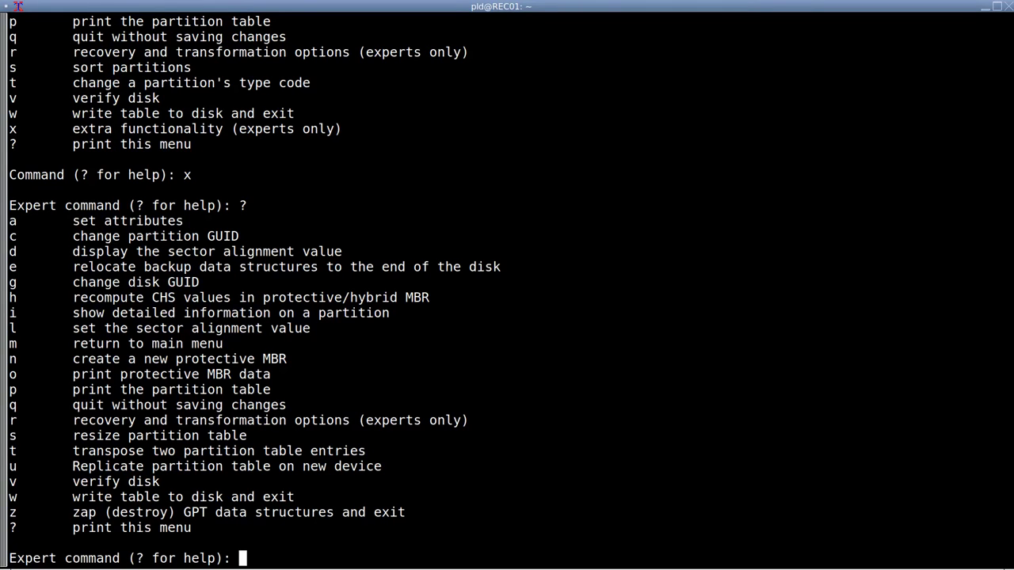
Write the repaired GPT to /dev/sdc from gdisk's expert mode and confirm overwriting
{"action": "type", "text": "w"}
{"action": "key", "text": "Return"}
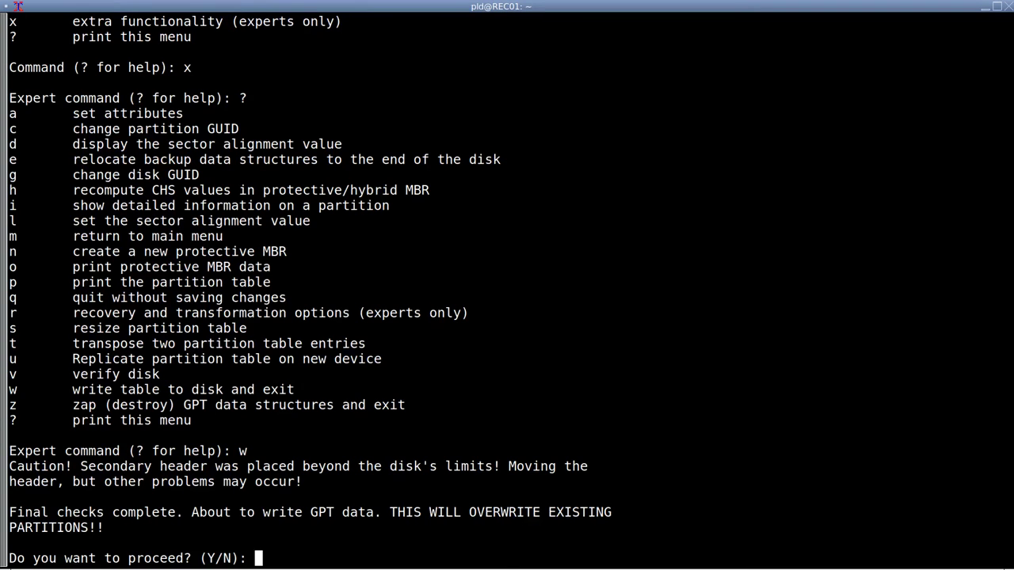
{"action": "type", "text": "y"}
{"action": "key", "text": "Return"}
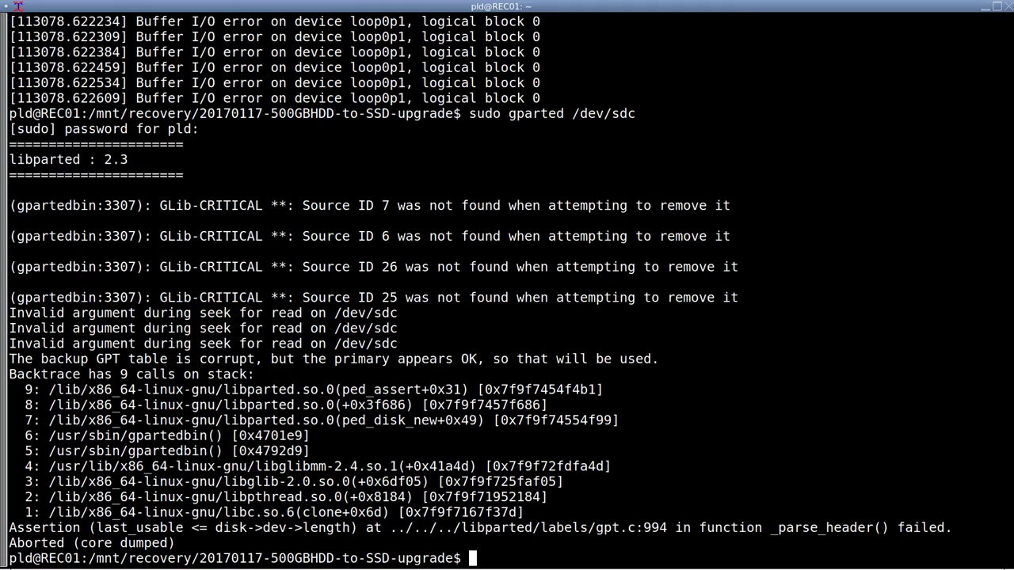
Reopen /dev/sdc in GParted and queue moving the Recovery partition /dev/sdc4 to the end of the disk, acknowledging the boot warning
{"action": "key", "text": "Up"}
{"action": "key", "text": "Return"}
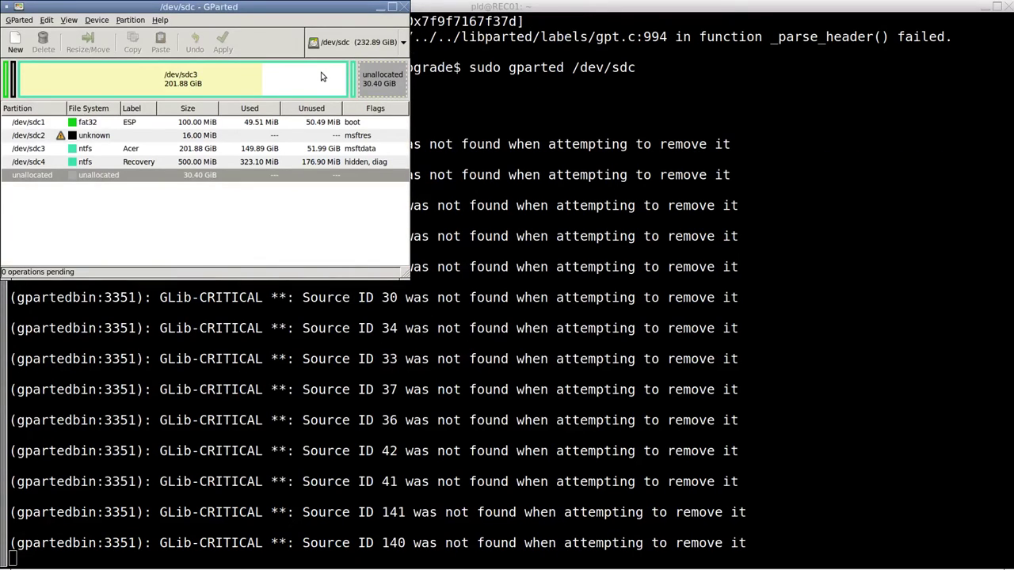
{"action": "left_click", "coordinate": [352, 85]}
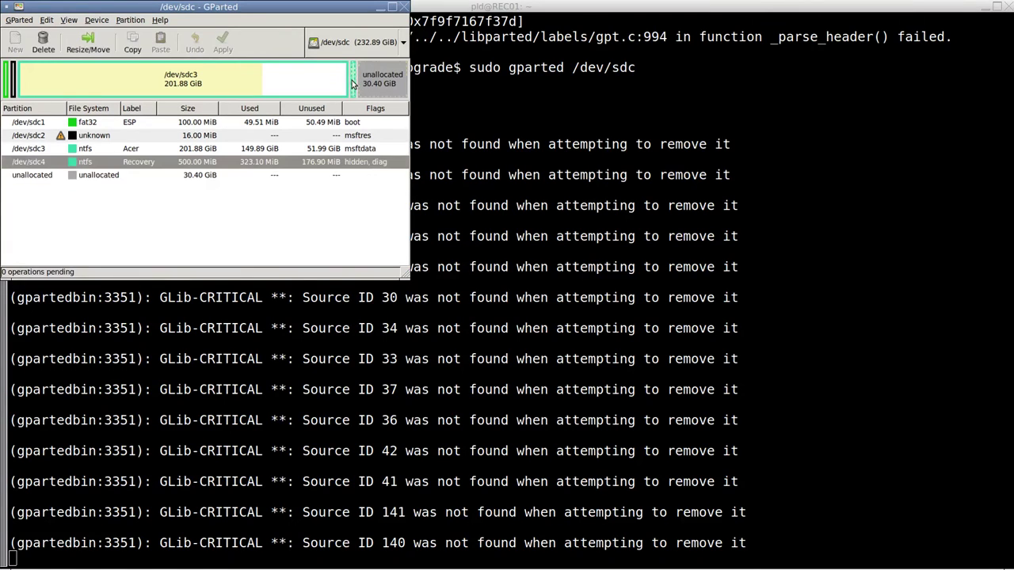
{"action": "left_click", "coordinate": [88, 43]}
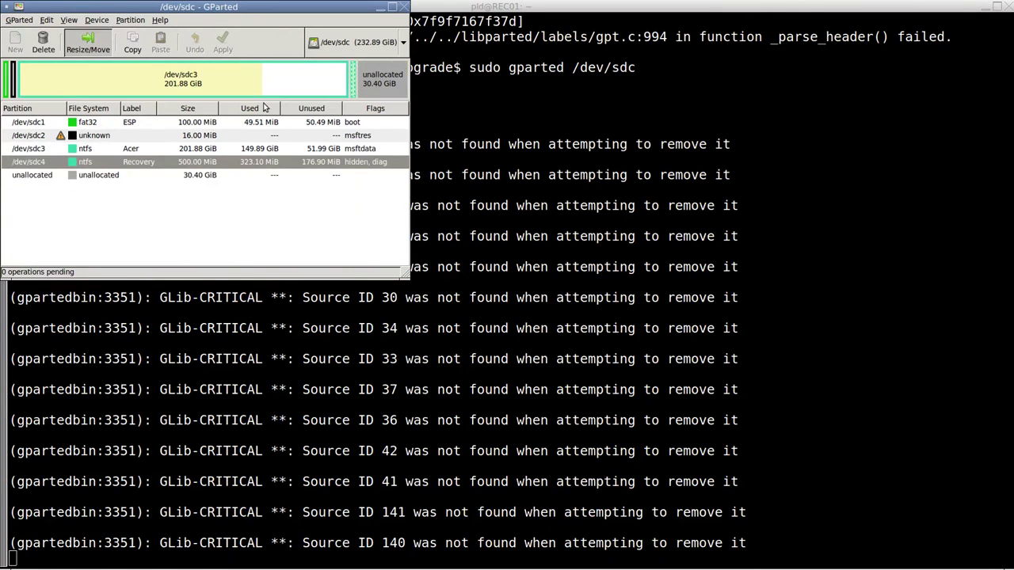
{"action": "left_click_drag", "start_coordinate": [75, 106], "coordinate": [361, 109]}
{"action": "left_click", "coordinate": [317, 217]}
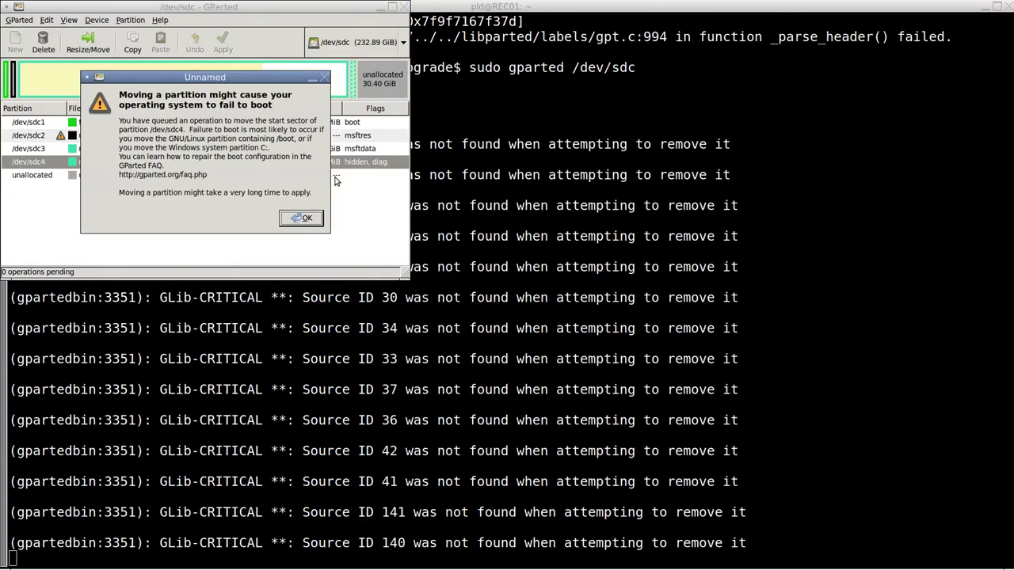
{"action": "left_click", "coordinate": [303, 218]}
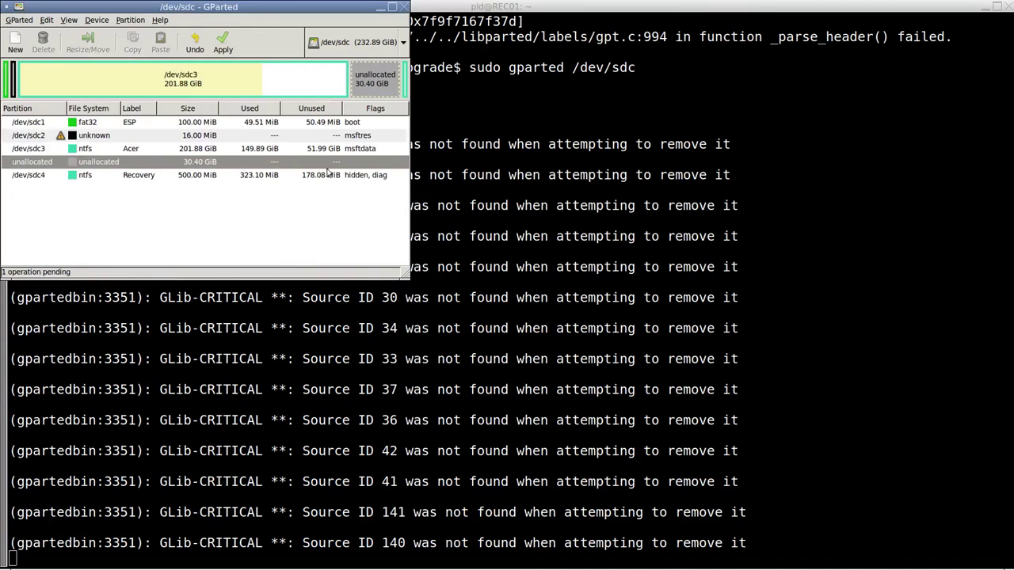
Apply the pending move of the Recovery partition /dev/sdc4 and close the progress dialog
{"action": "left_click", "coordinate": [223, 44]}
{"action": "left_click", "coordinate": [331, 182]}
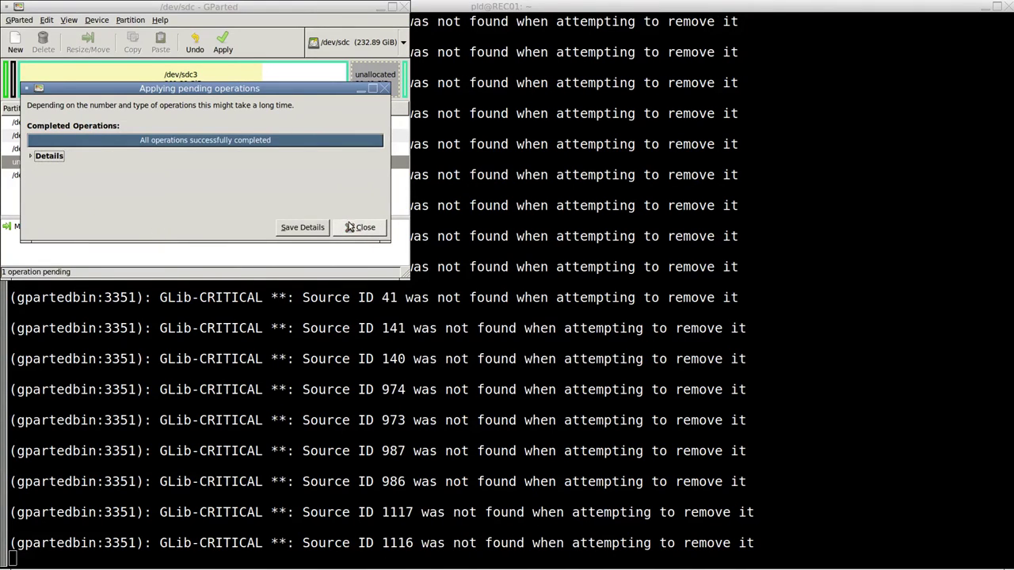
{"action": "left_click", "coordinate": [364, 229]}
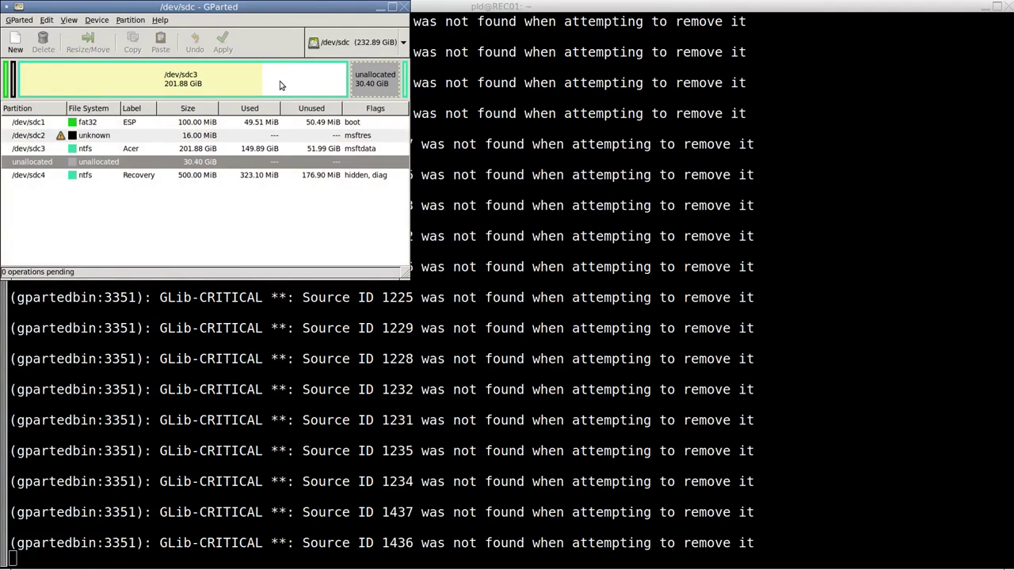
Queue growing the Acer partition /dev/sdc3 to 237858 MiB with 0 MiB free space following
{"action": "left_click", "coordinate": [282, 75]}
{"action": "left_click", "coordinate": [86, 44]}
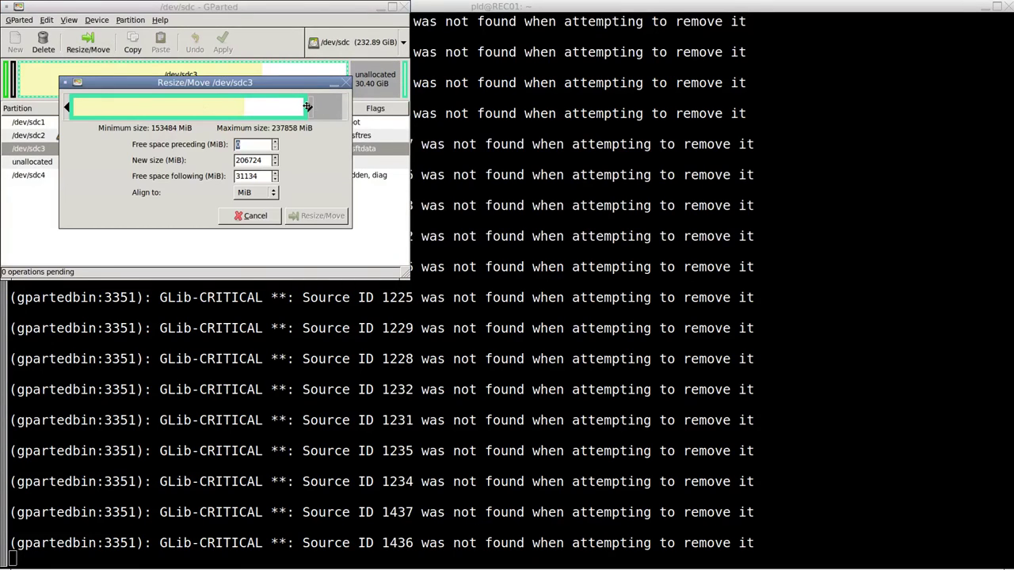
{"action": "left_click_drag", "start_coordinate": [307, 107], "coordinate": [393, 113]}
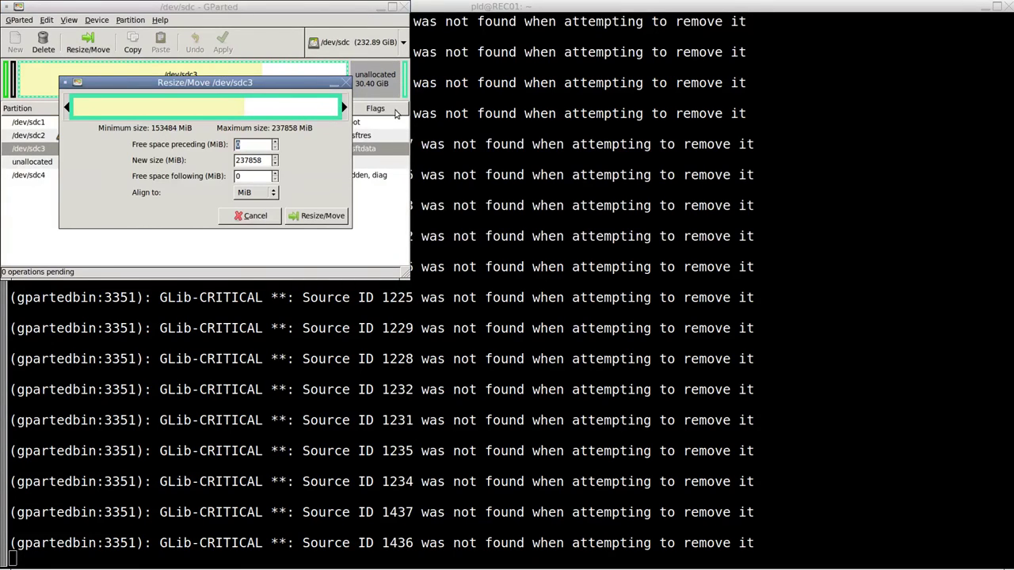
{"action": "left_click", "coordinate": [317, 216]}
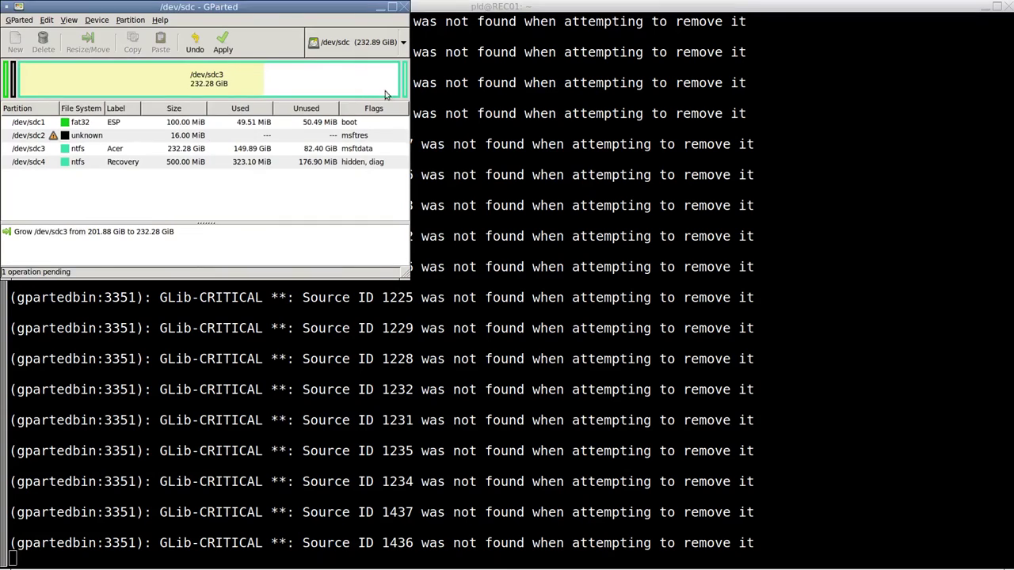
Apply the pending growth of the Acer partition /dev/sdc3 and close the progress dialog
{"action": "left_click", "coordinate": [222, 44]}
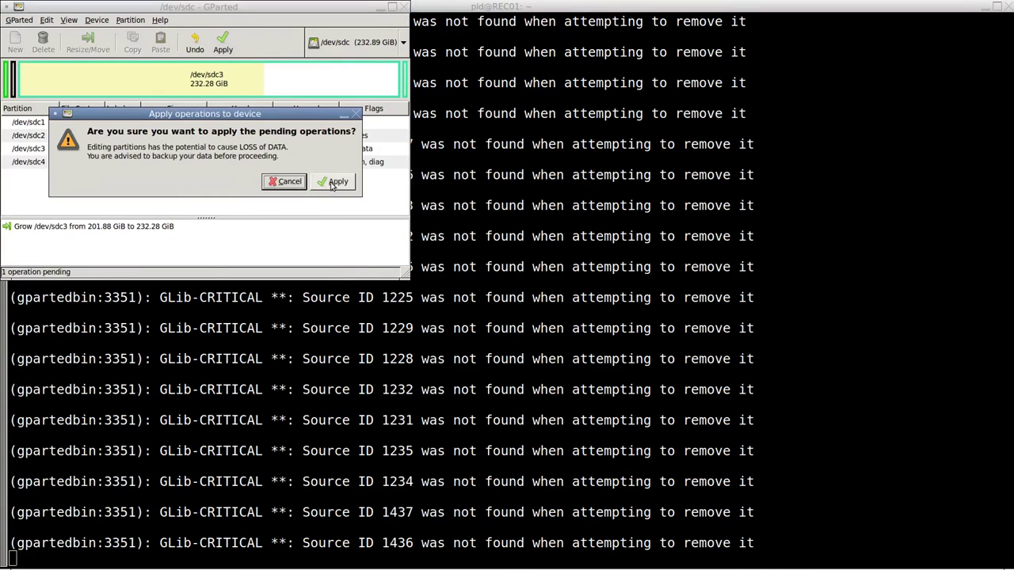
{"action": "left_click", "coordinate": [333, 184]}
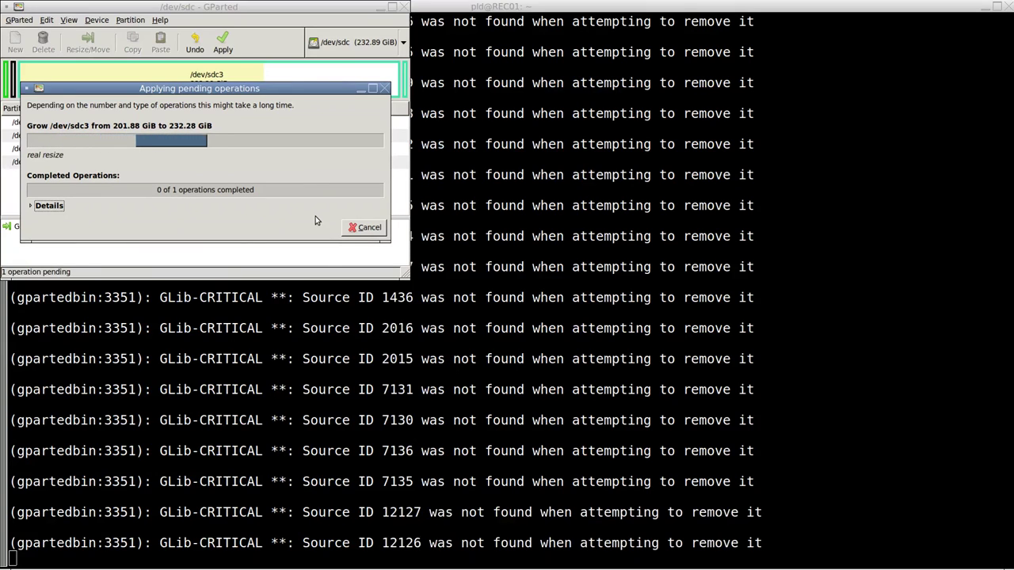
{"action": "left_click", "coordinate": [342, 228]}
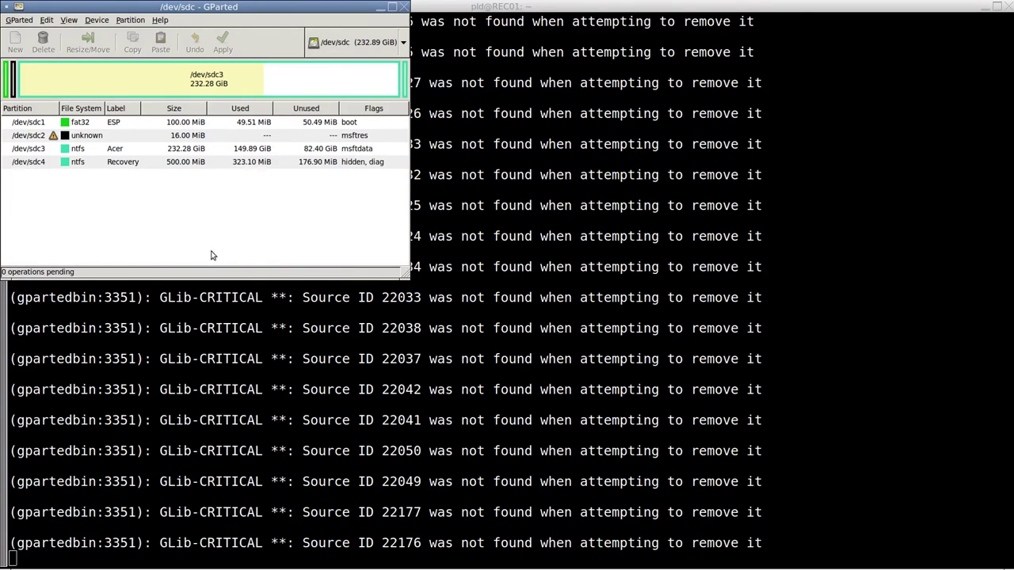
Quit GParted and power off drive port 1 by running powerSwitch off 1 in the root terminal
{"action": "left_click", "coordinate": [14, 18]}
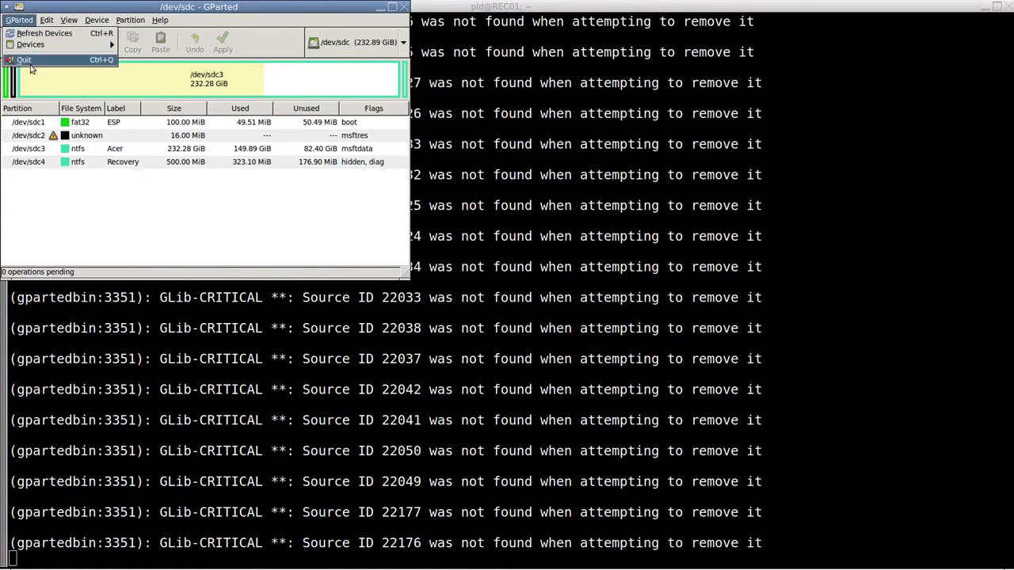
{"action": "left_click", "coordinate": [23, 60]}
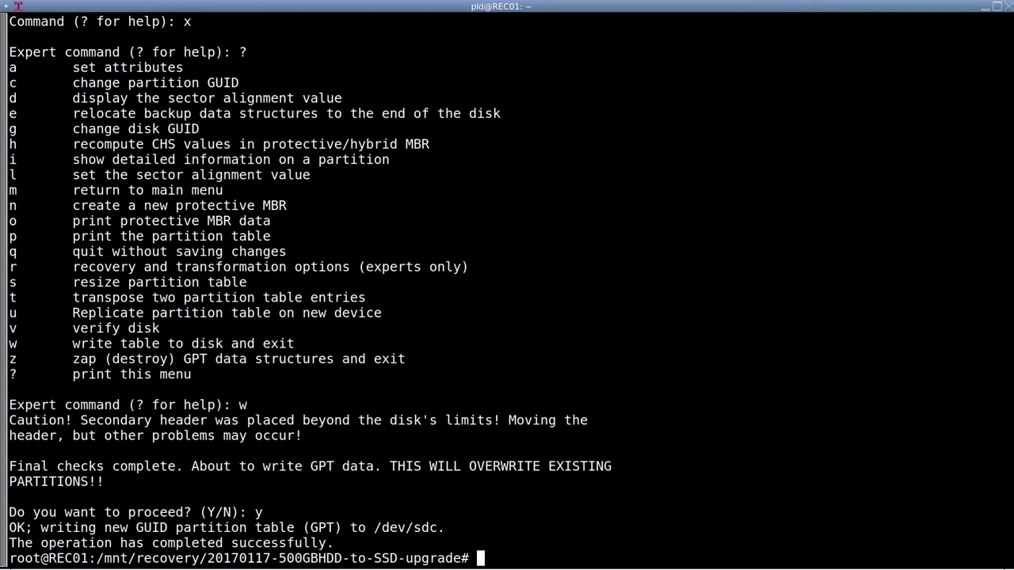
{"action": "type", "text": "powerSwitch off 1"}
{"action": "key", "text": "Return"}
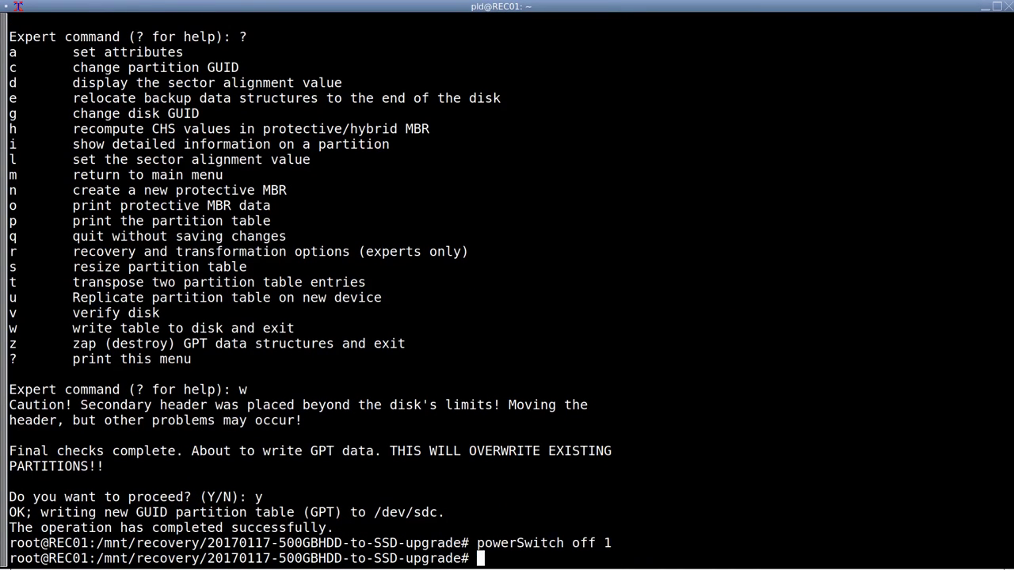